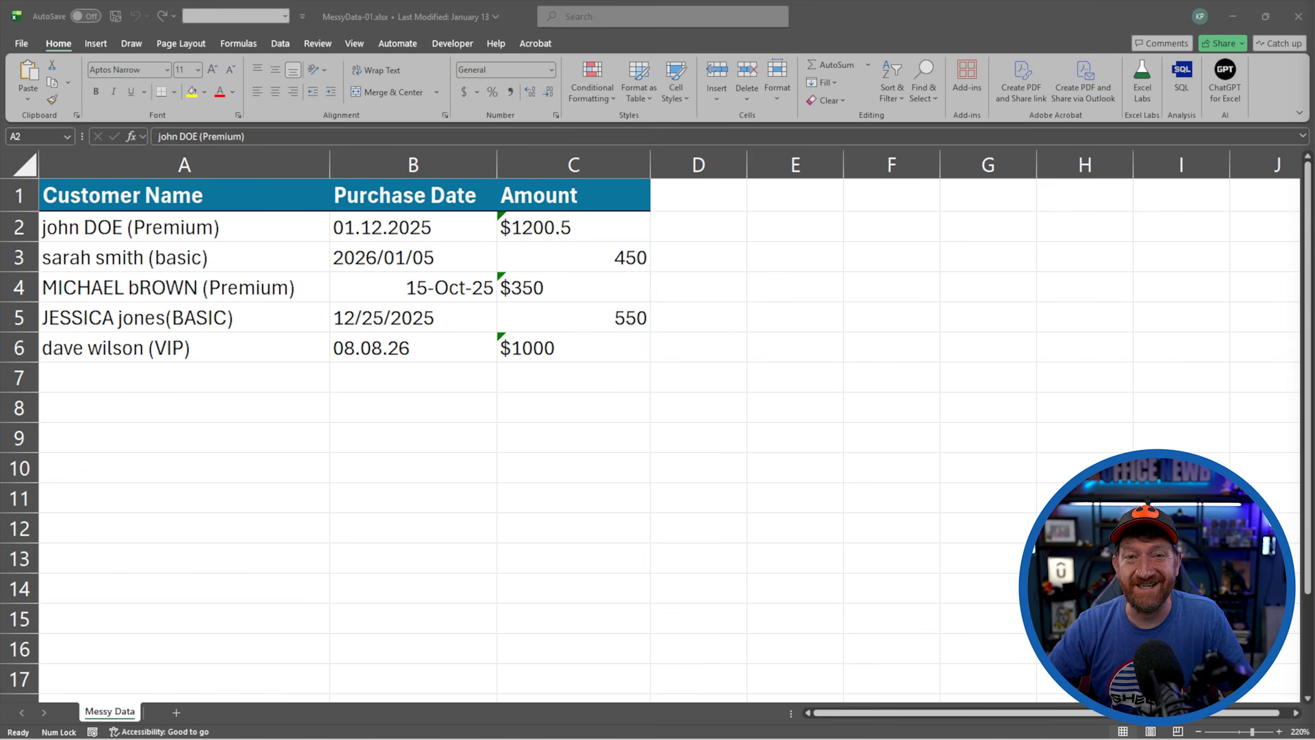
Insert a blank column before Purchase Date and enter "Customer Name" as its header in B1
click(811, 19)
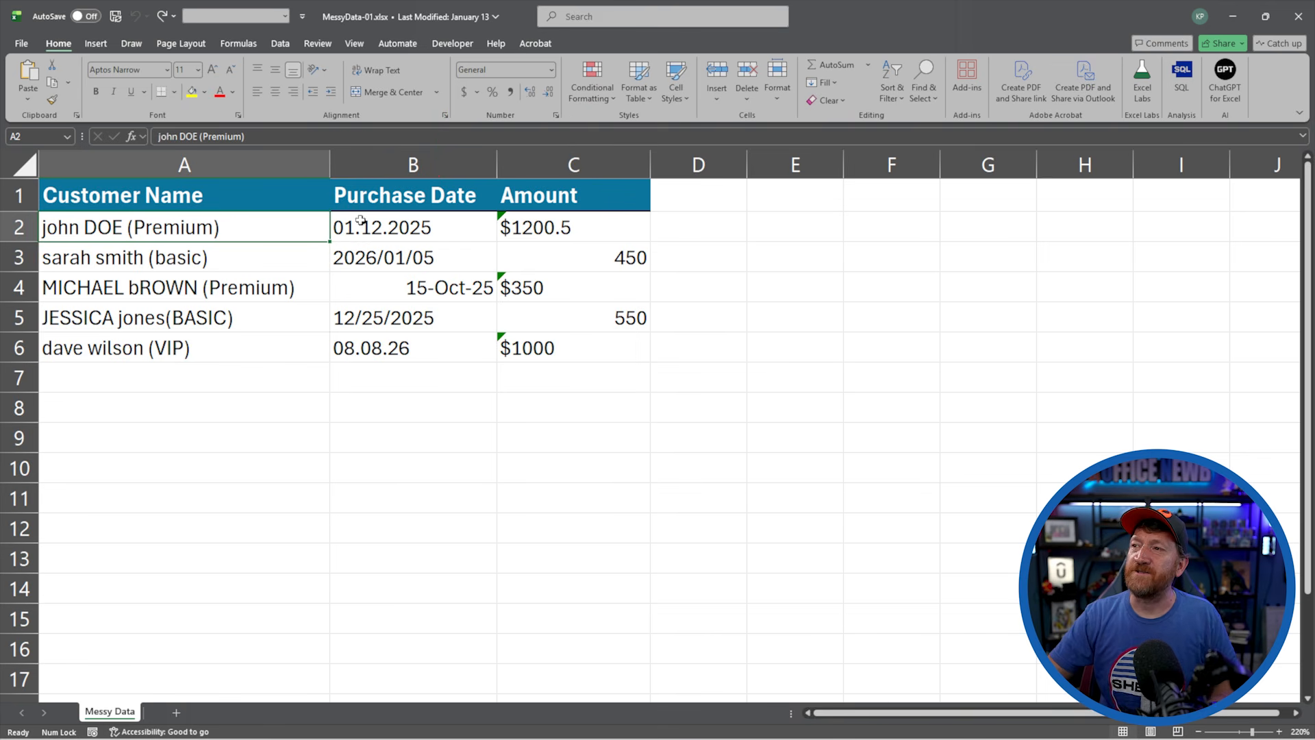
click(369, 167)
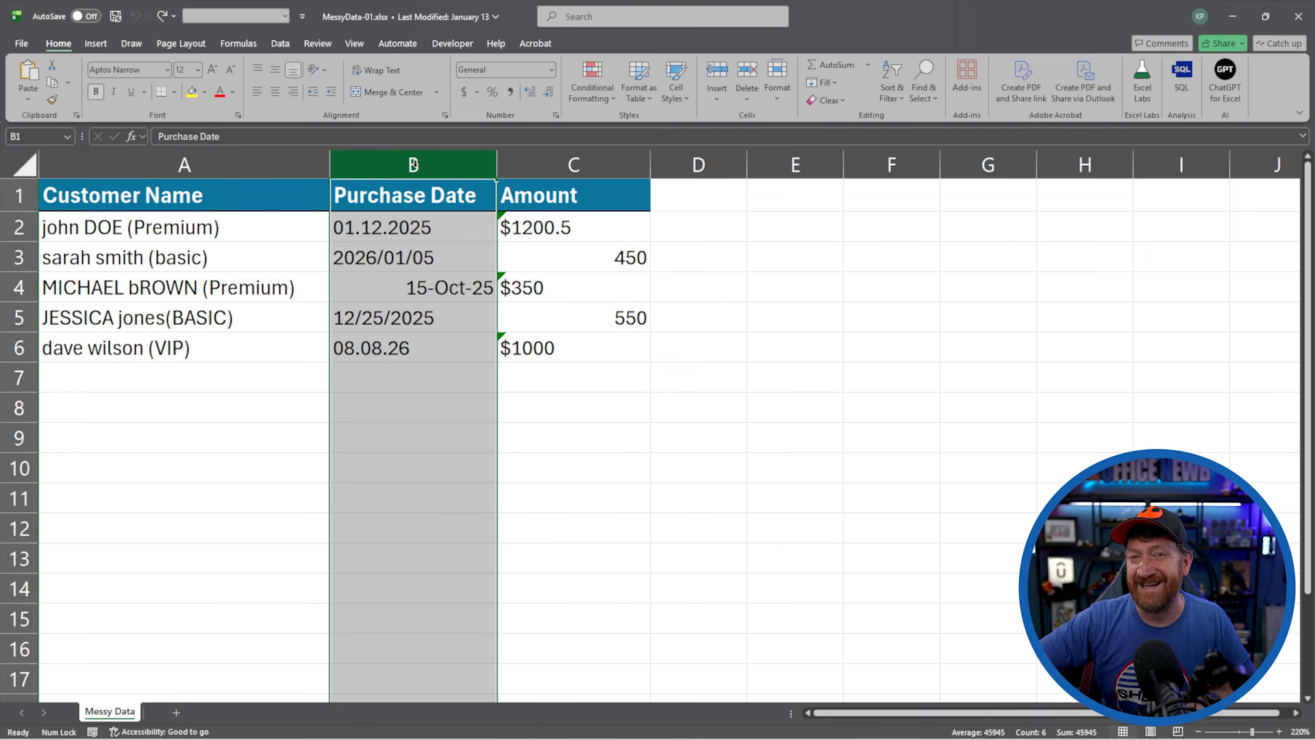
key(ctrl+shift+plus)
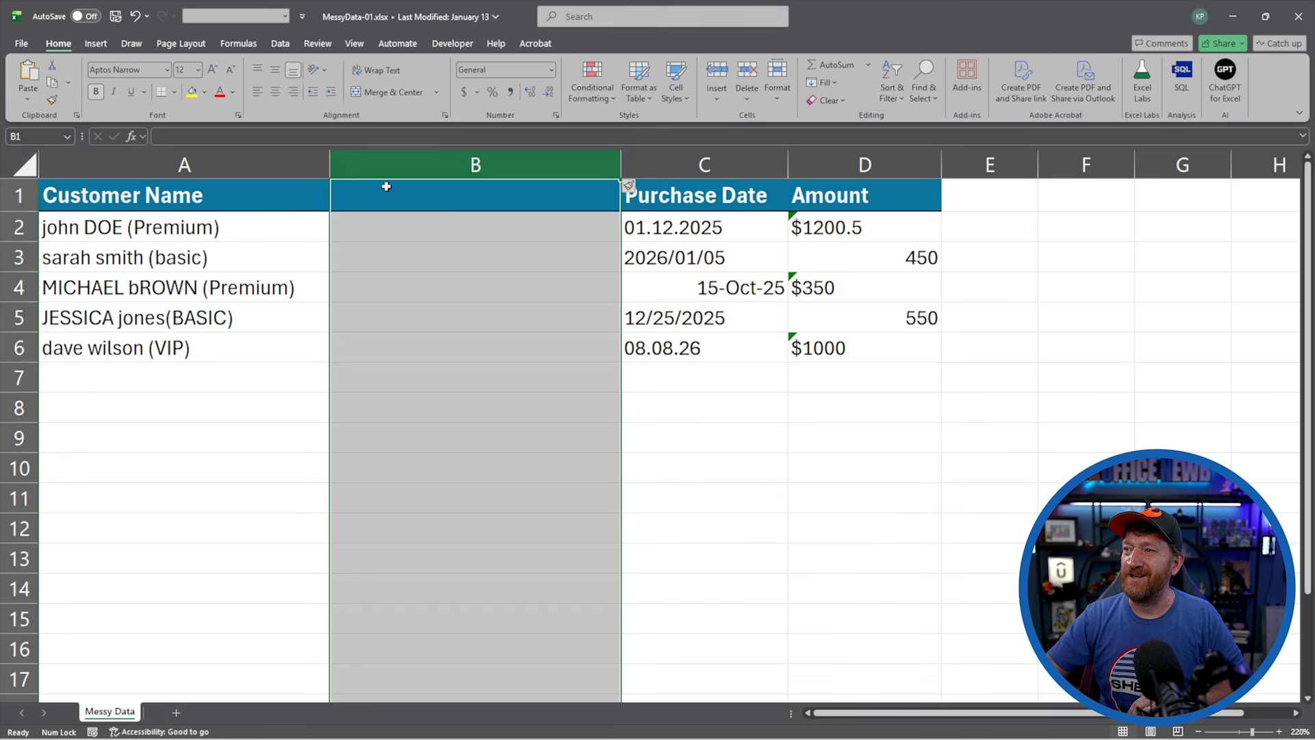
click(385, 189)
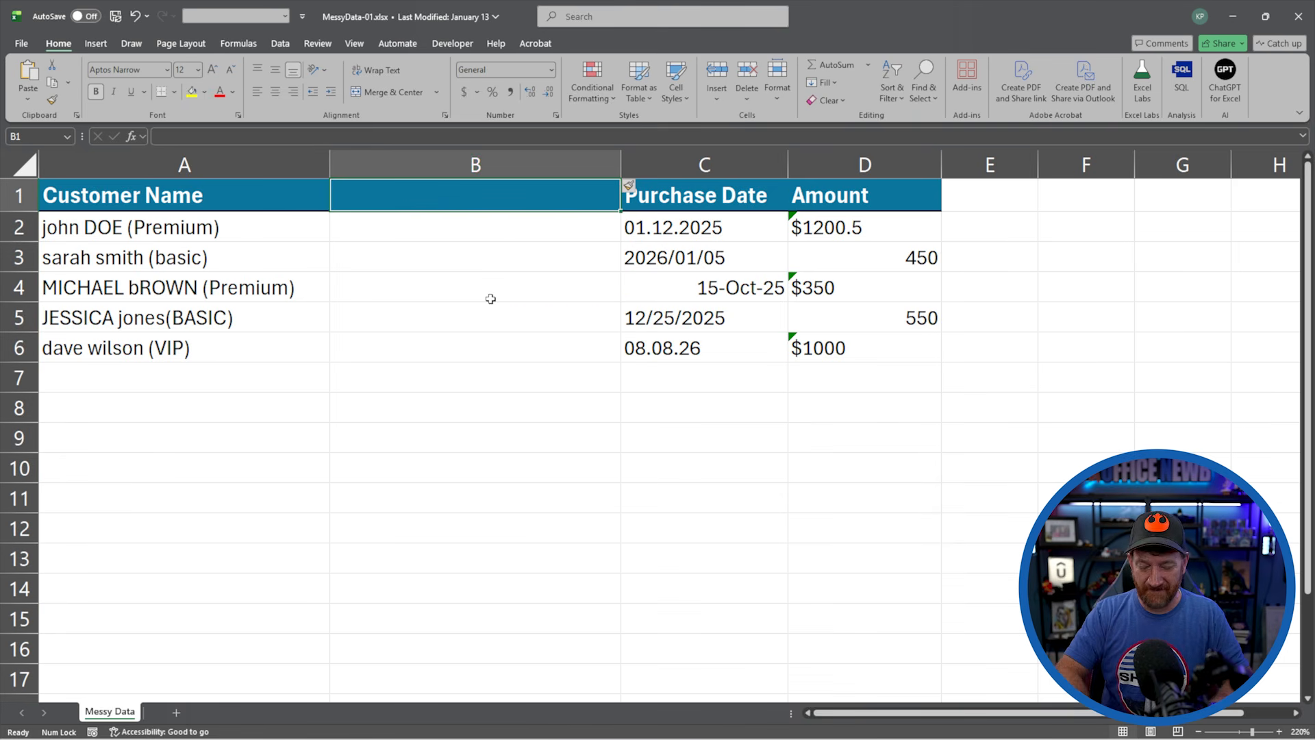
text(Custromer)
key(BackSpace)
key(BackSpace)
key(BackSpace)
key(BackSpace)
key(BackSpace)
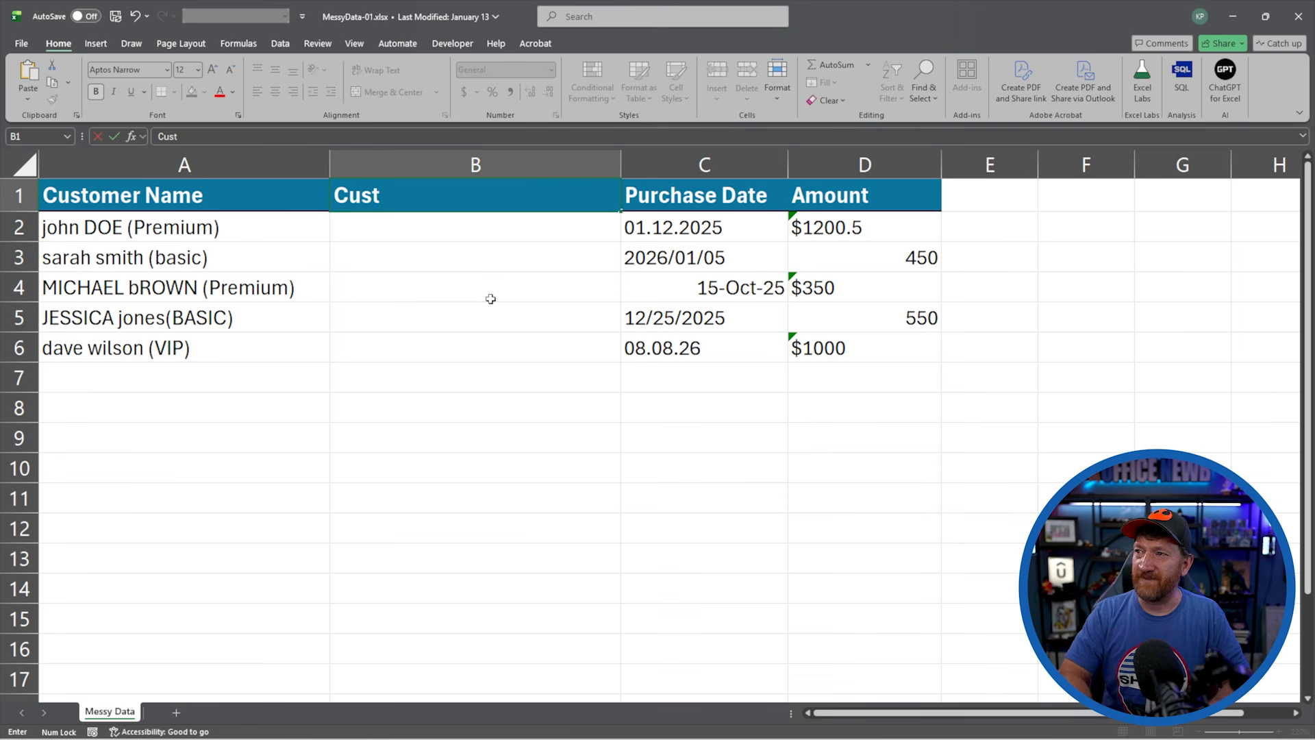
text(oi)
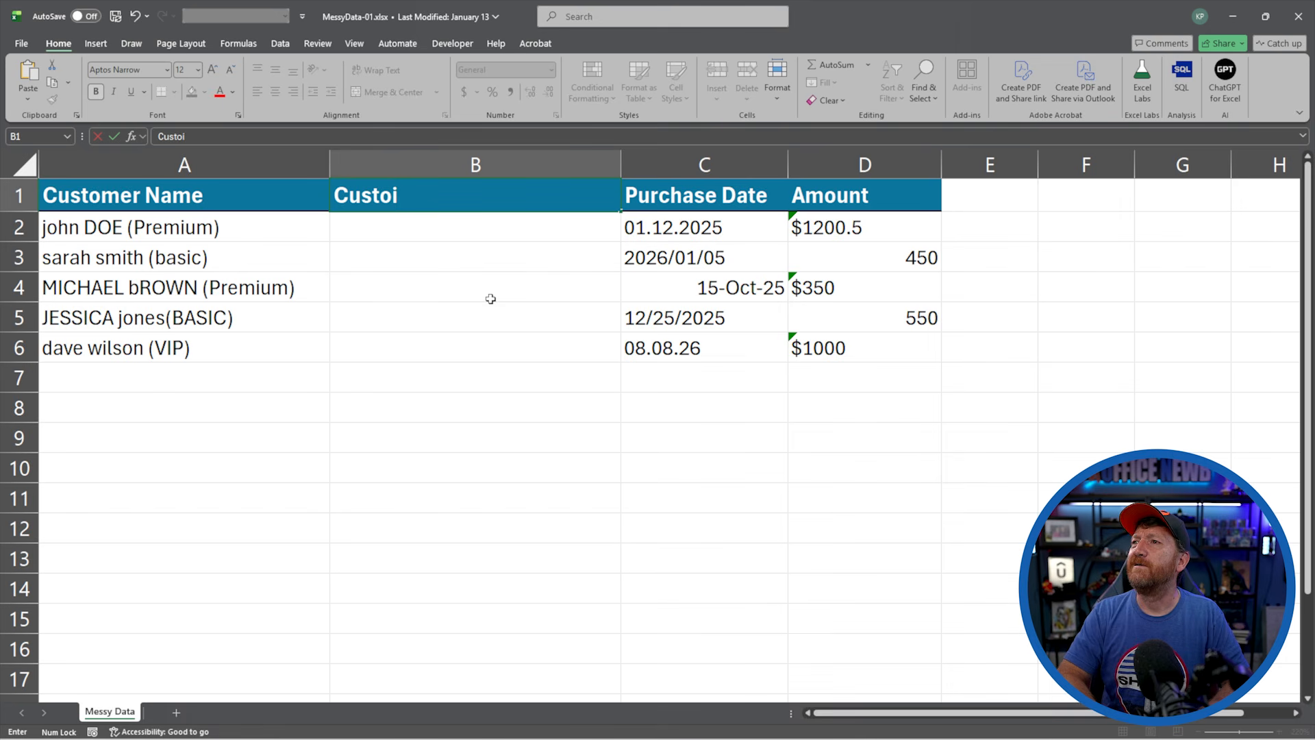
key(BackSpace)
text(mer Name)
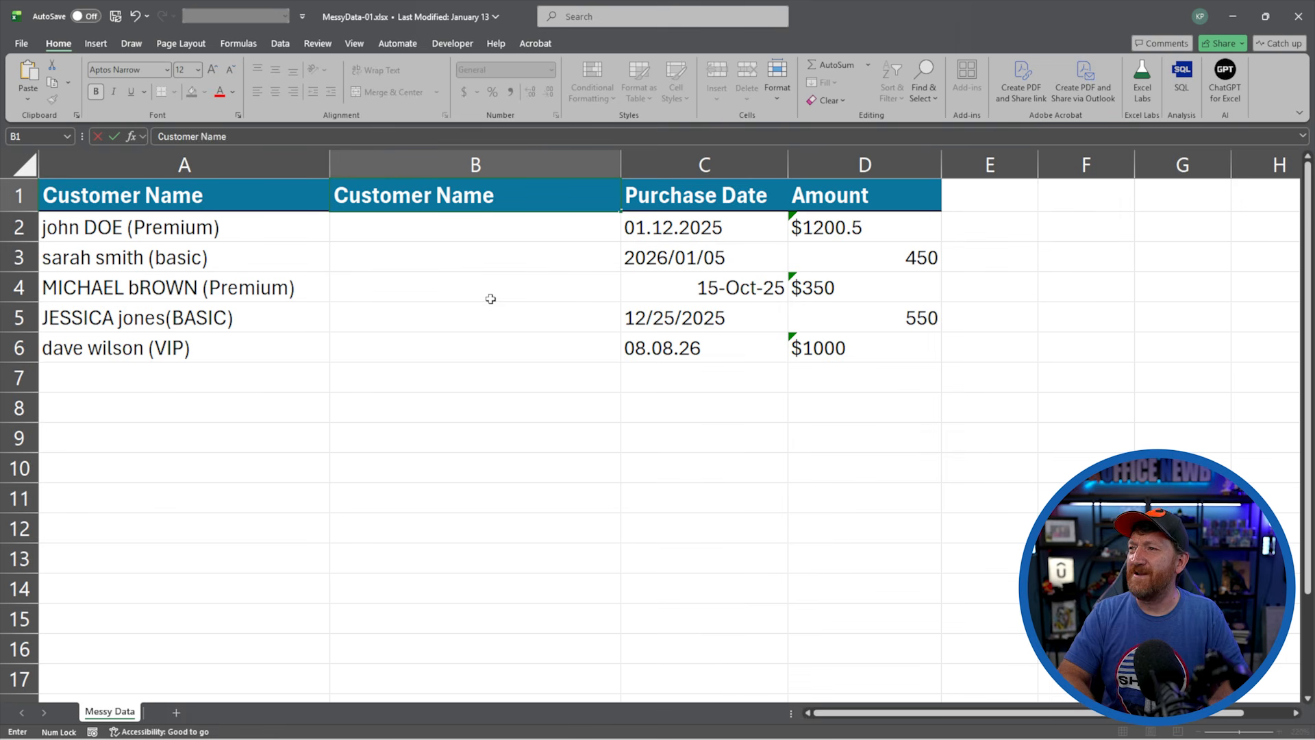
key(Return)
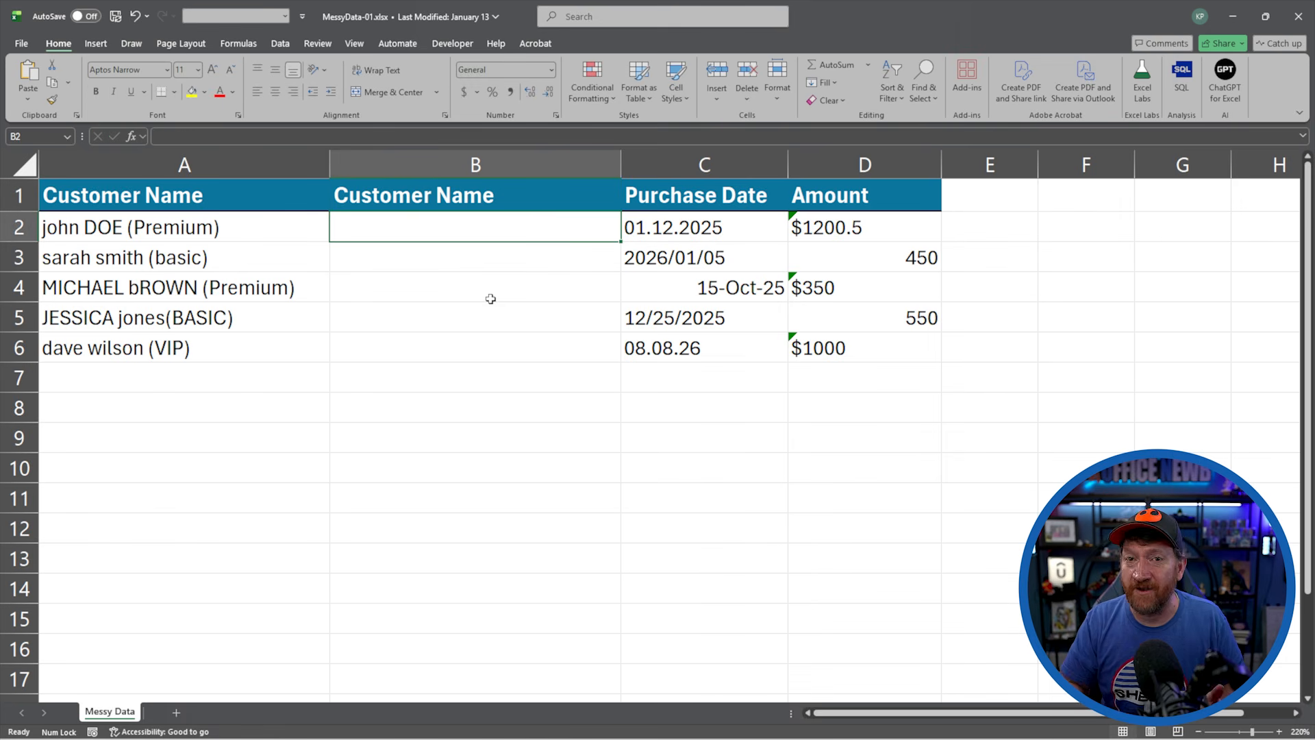
Enter the first customer's full name in proper case without the level in B2, and Flash Fill the names below
text(John)
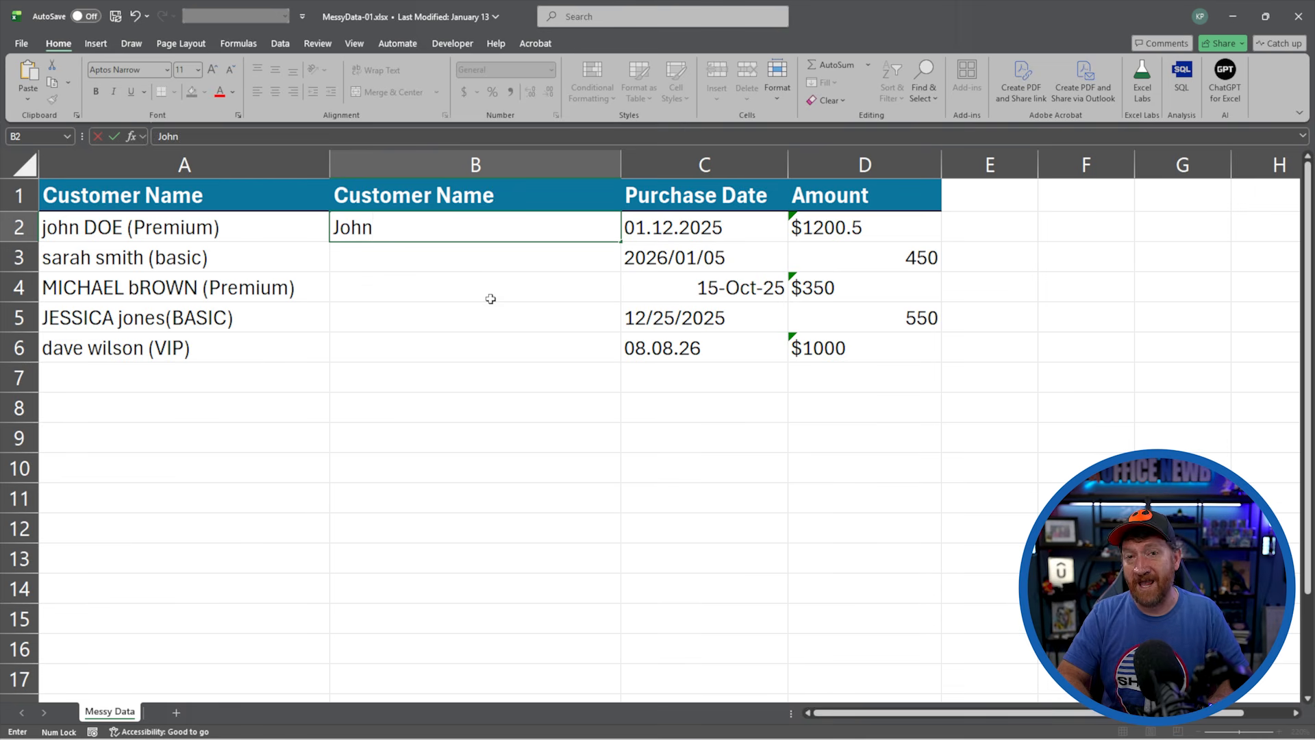
text( Doe)
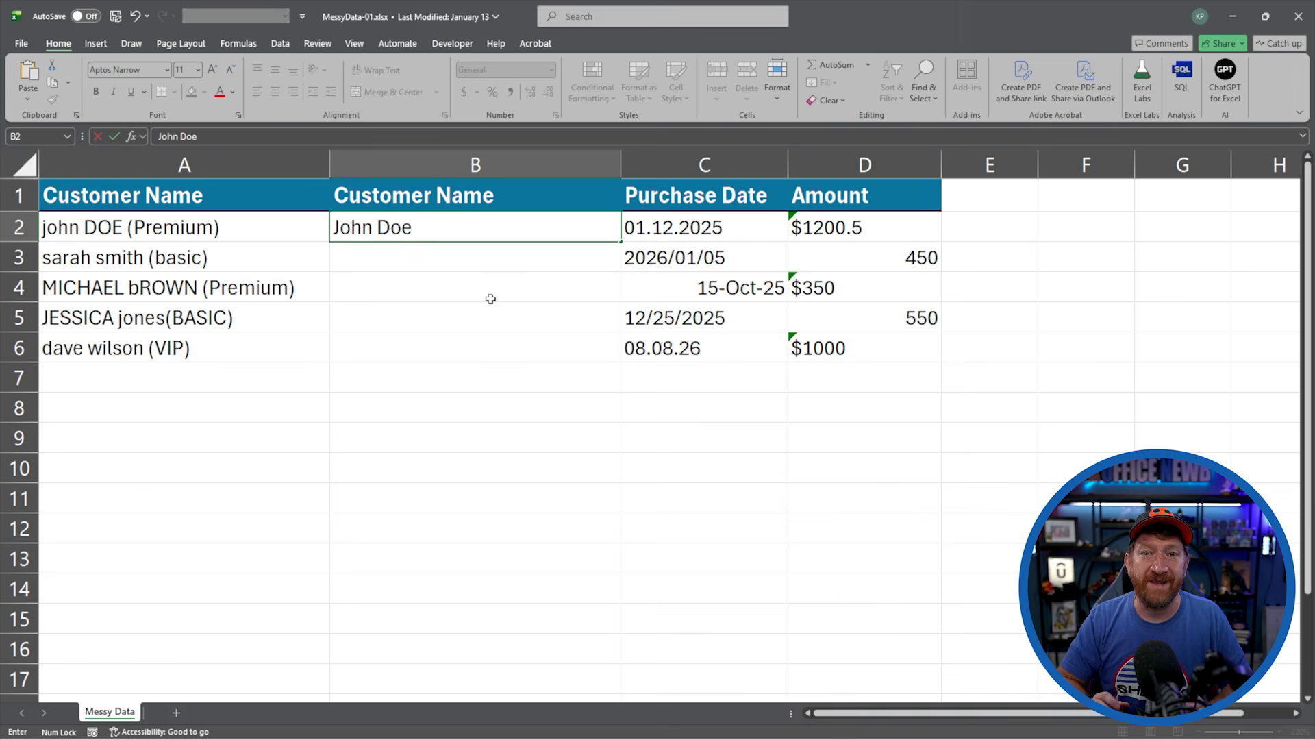
key(Return)
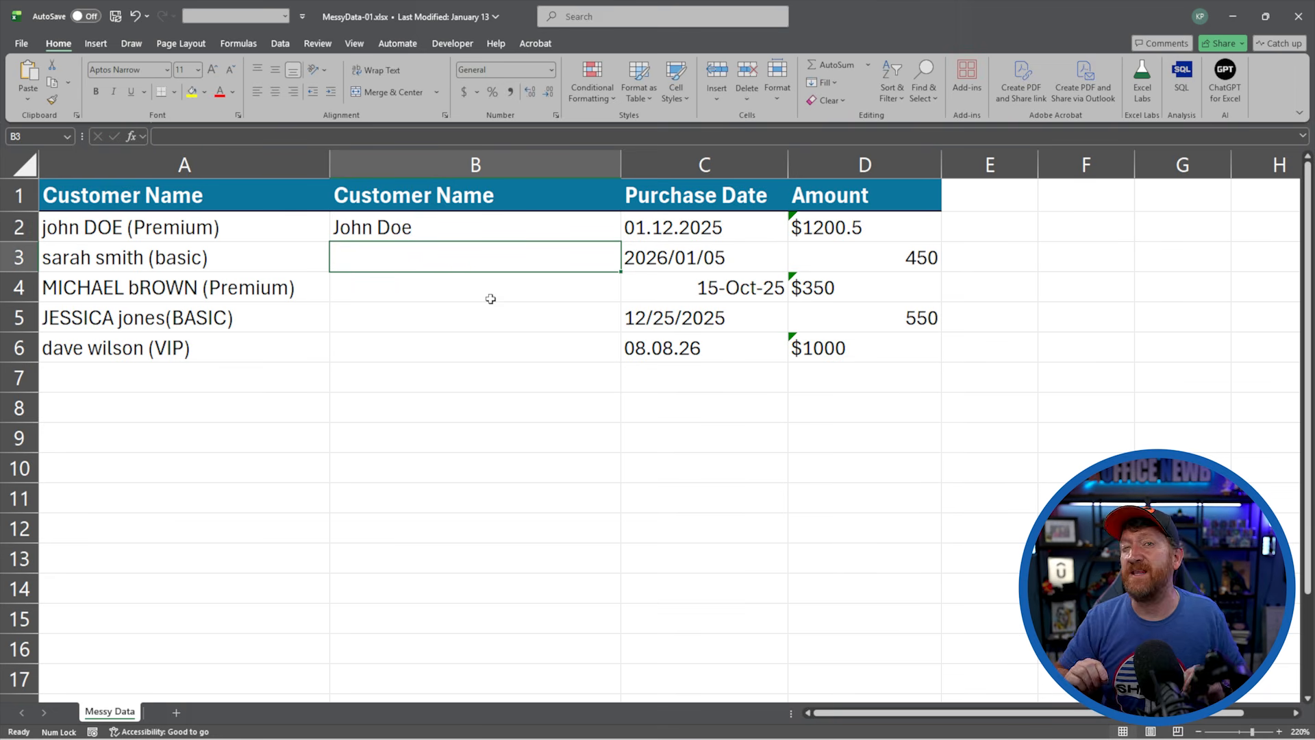
click(363, 230)
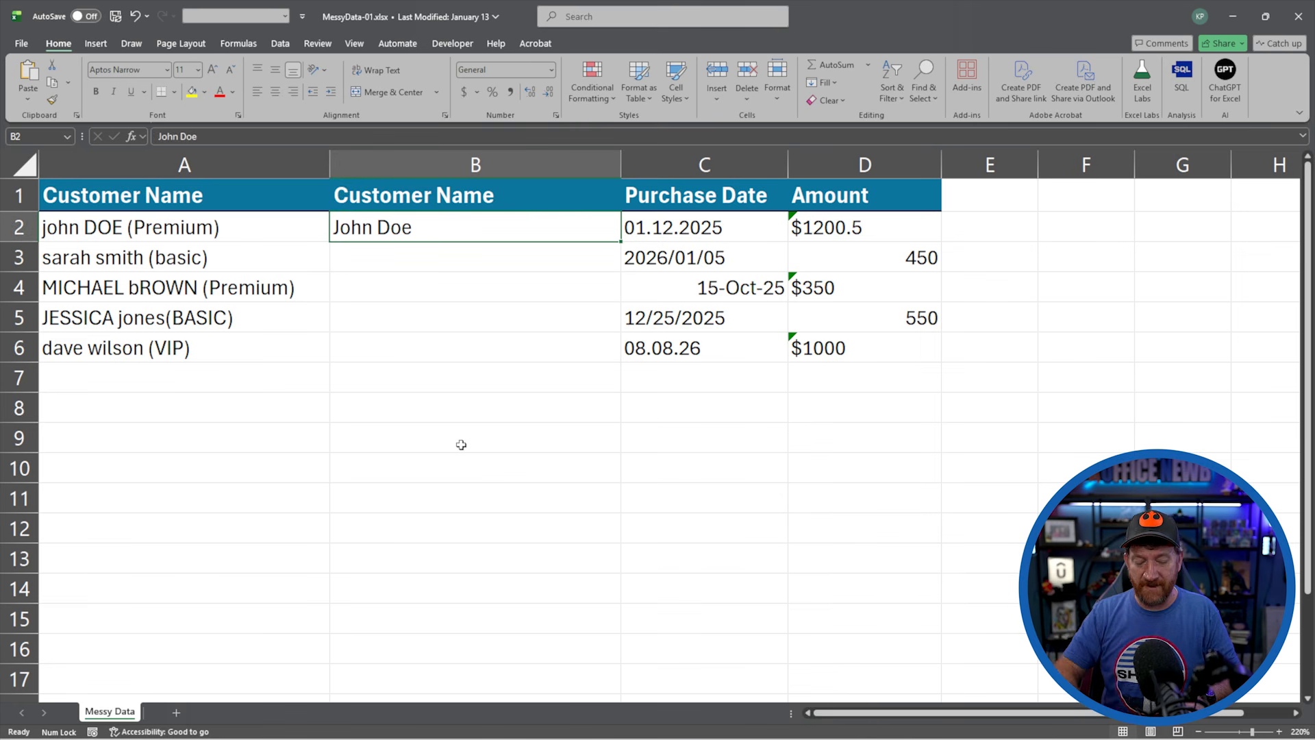
key(ctrl+e)
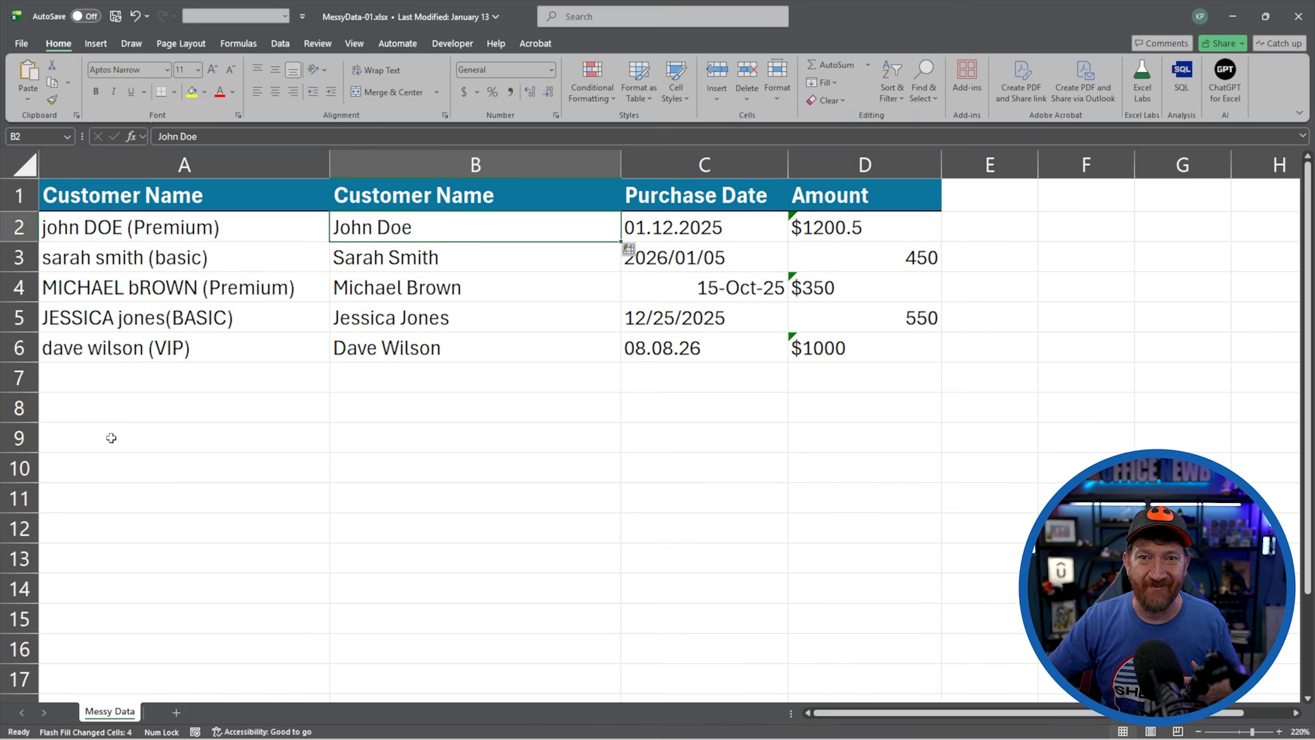
Insert another blank column before Purchase Date and enter "Customer Level" as its header in C1
click(644, 159)
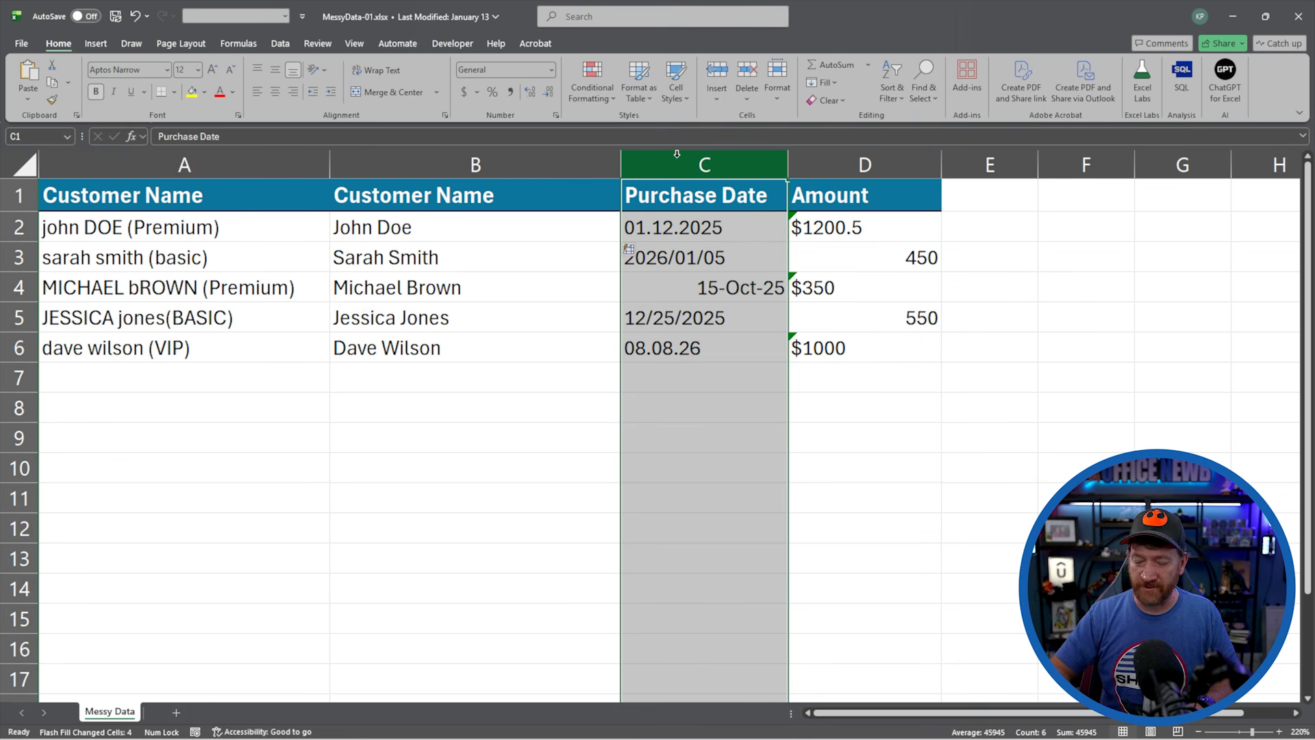
key(ctrl+shift+plus)
click(645, 197)
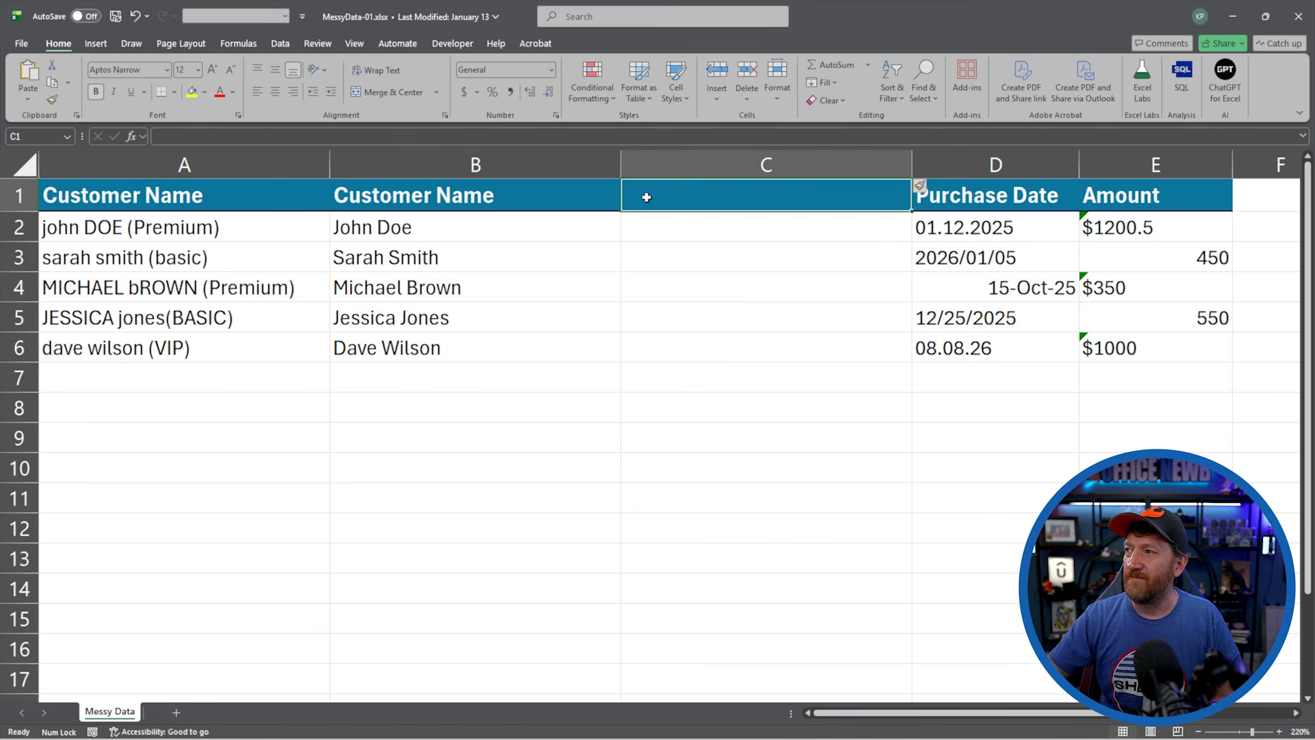
text(Customer Level)
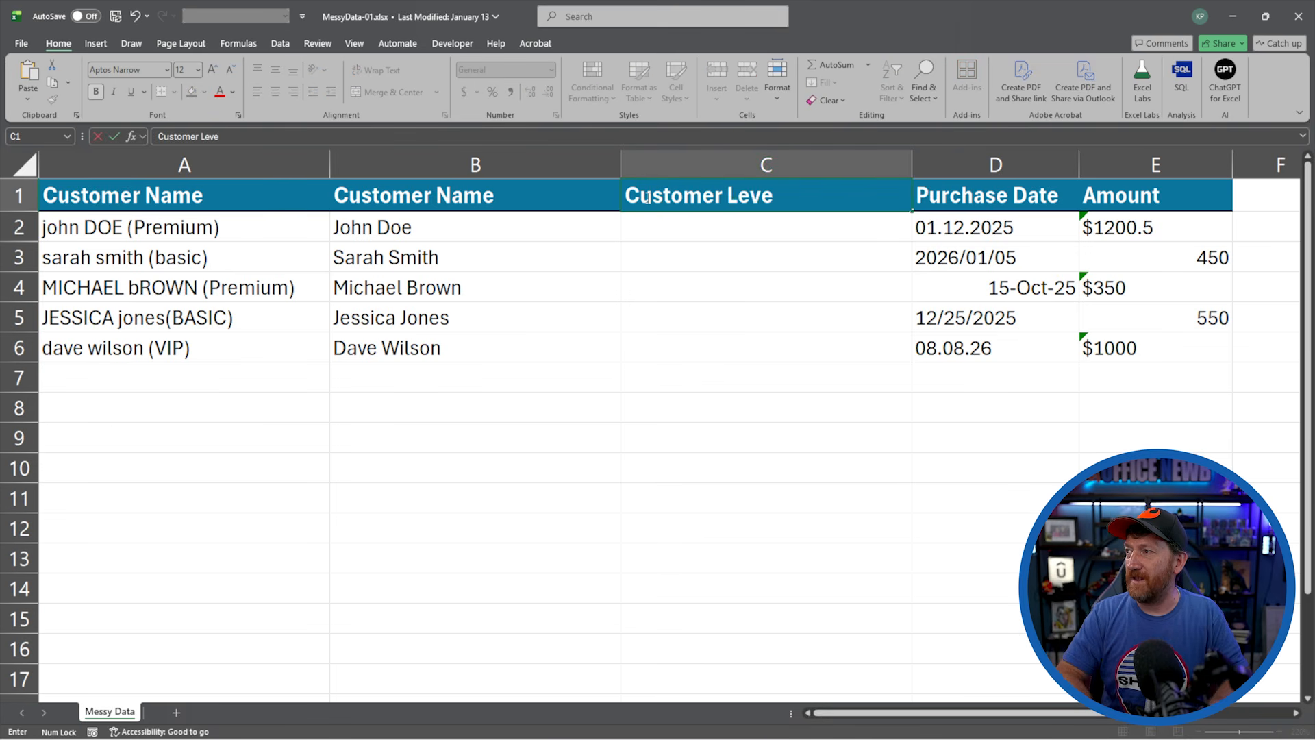
key(Return)
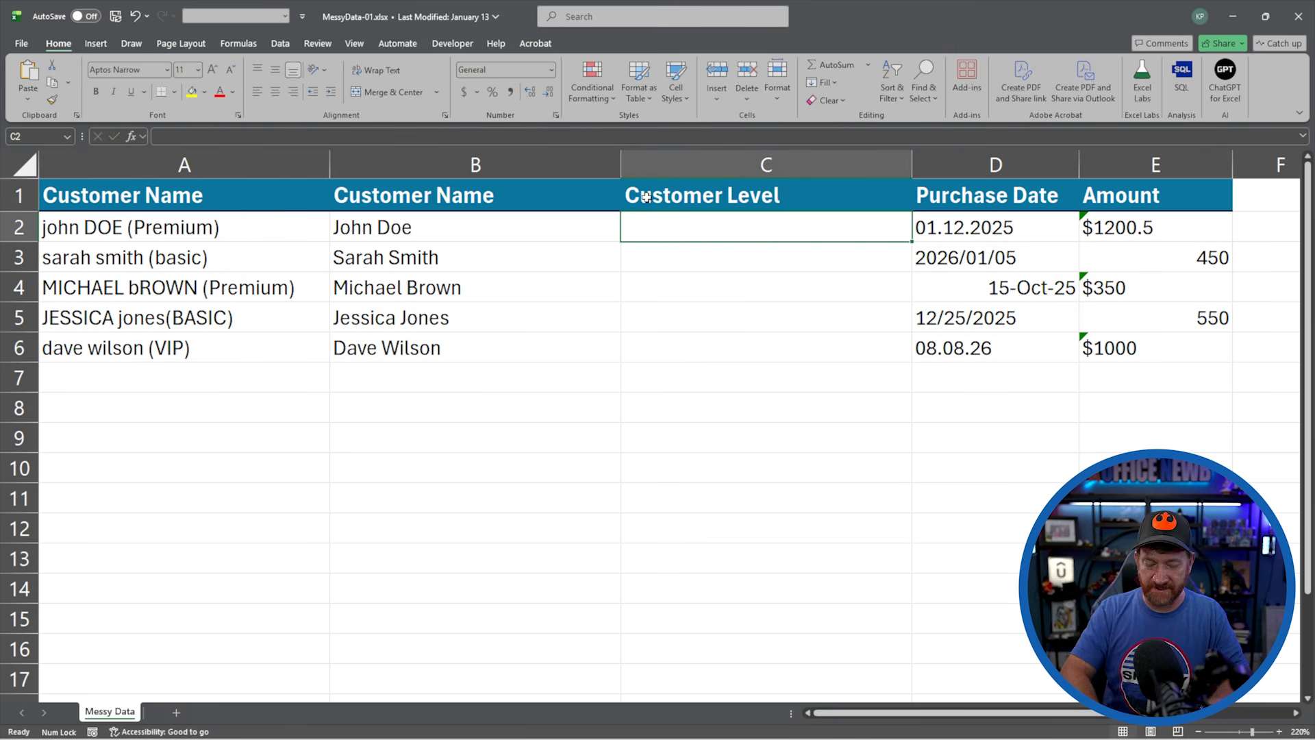
Enter "PREMIUM" in C2 and Flash Fill the remaining customer levels down the column
text(PREMIUM)
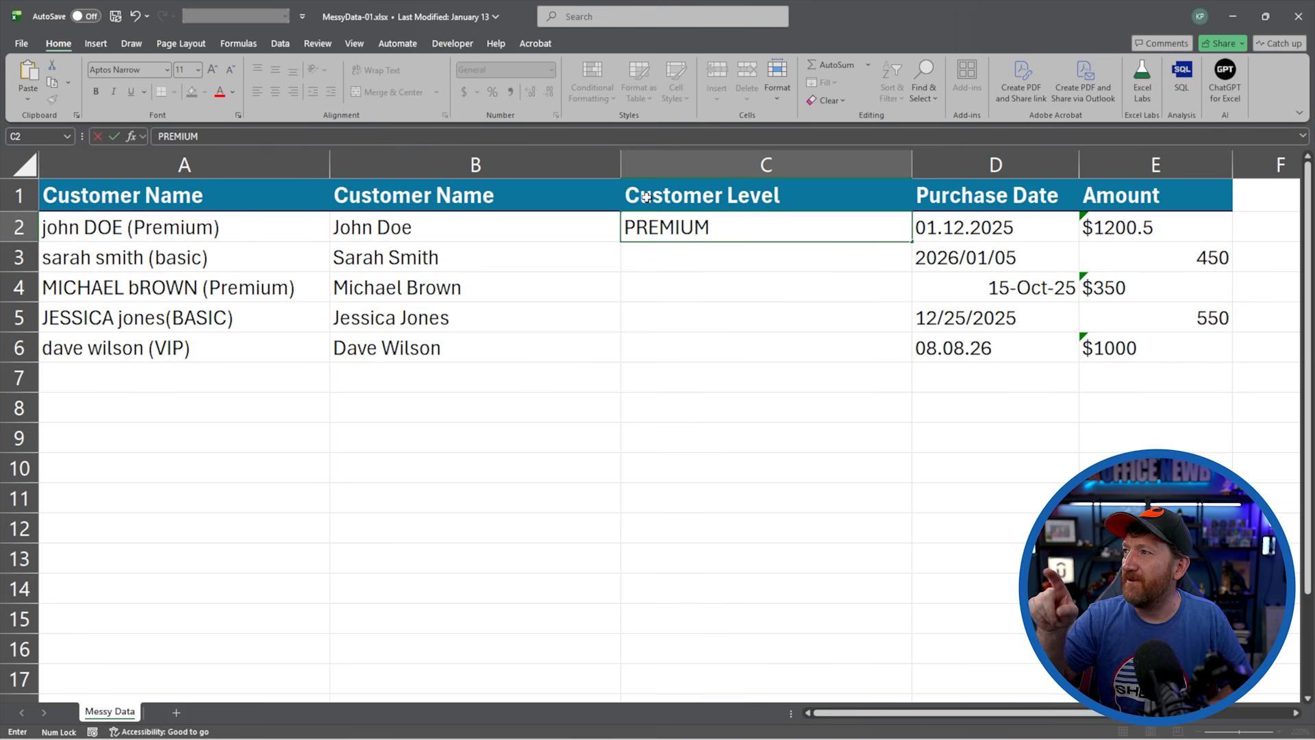
key(Return)
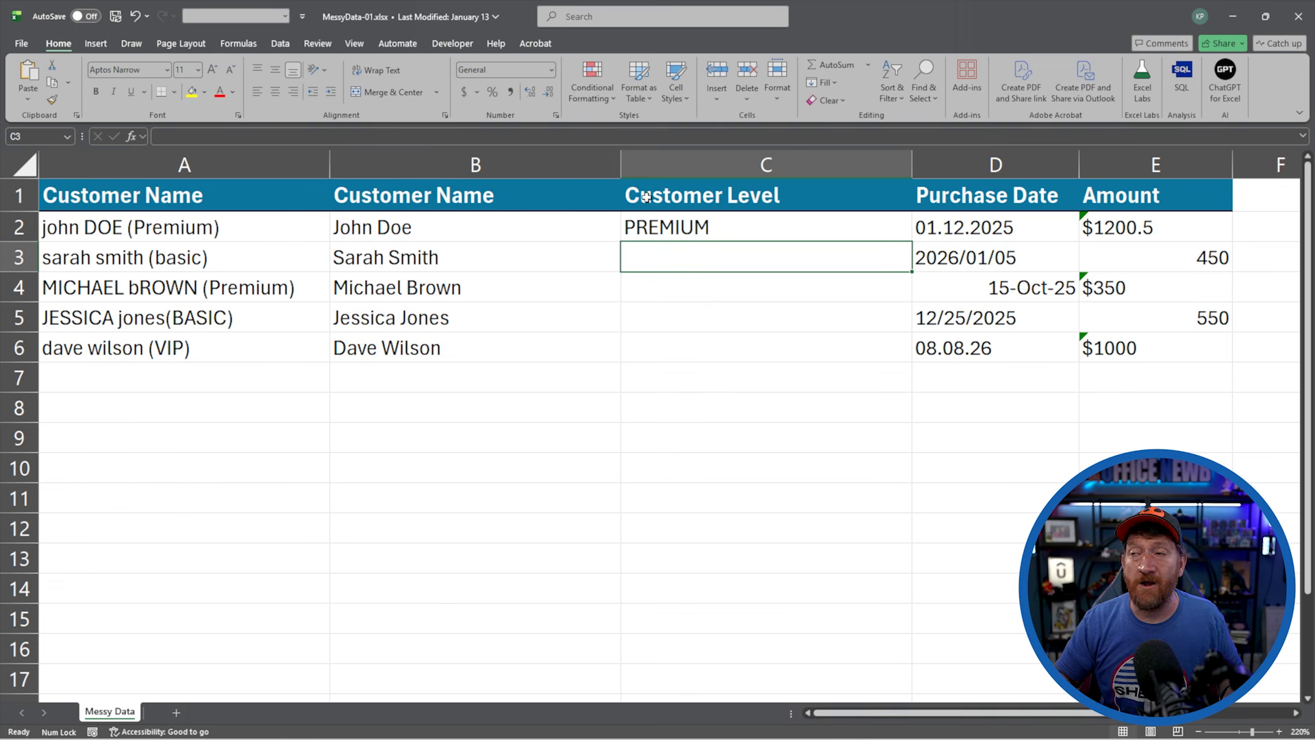
key(Up)
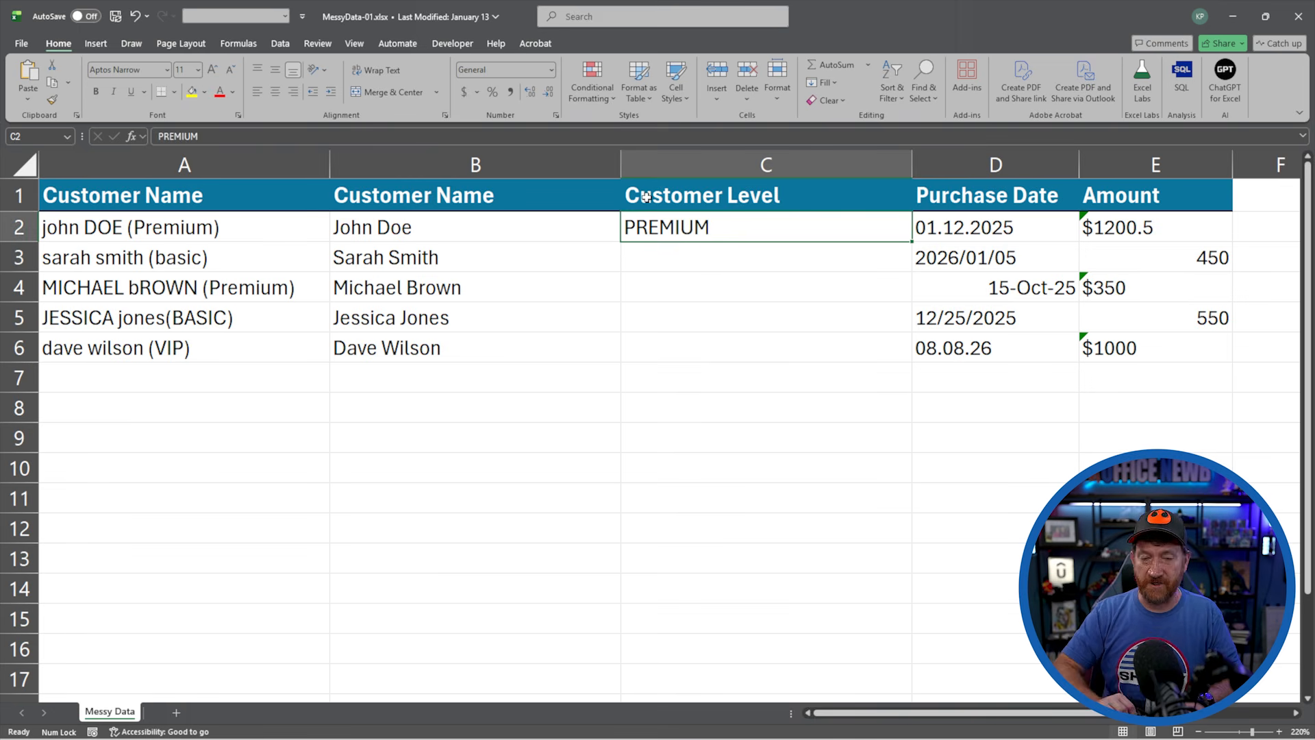
key(ctrl+e)
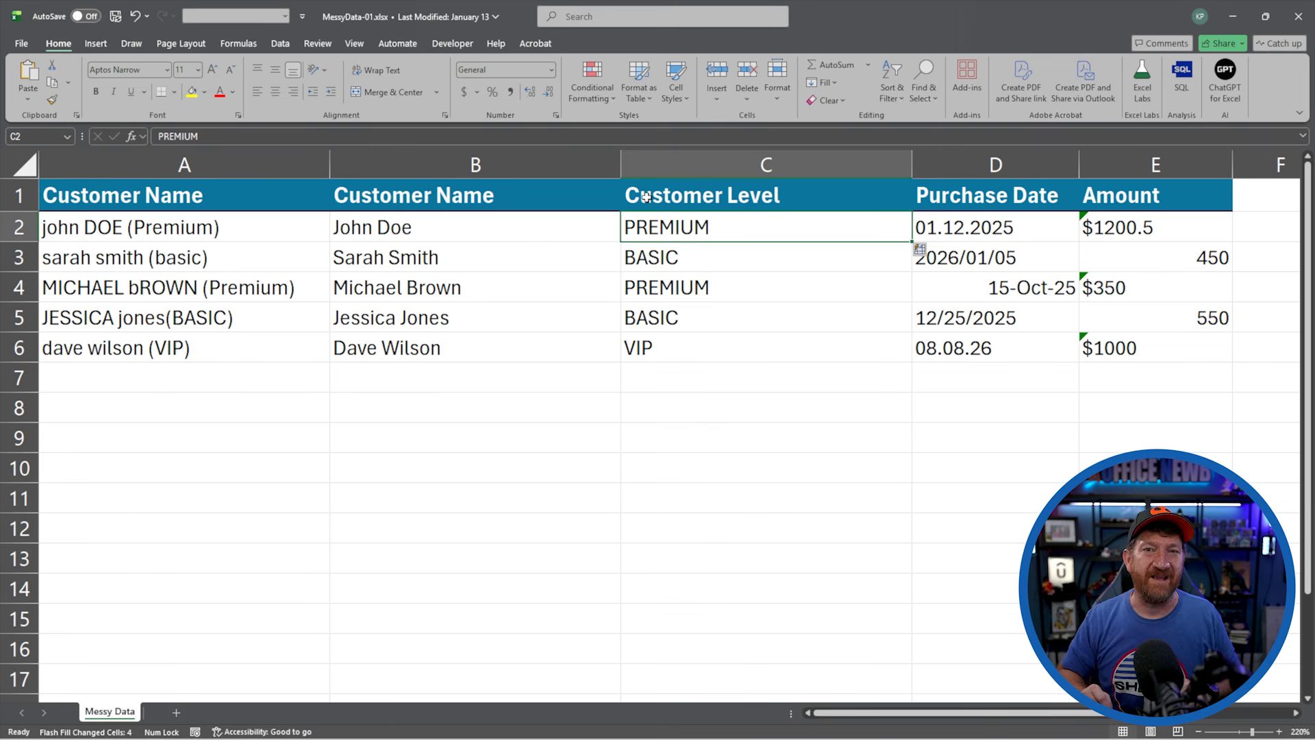
Delete the original messy Customer Name column A and autofit the widths of the cleaned Customer Name and Customer Level columns
click(153, 167)
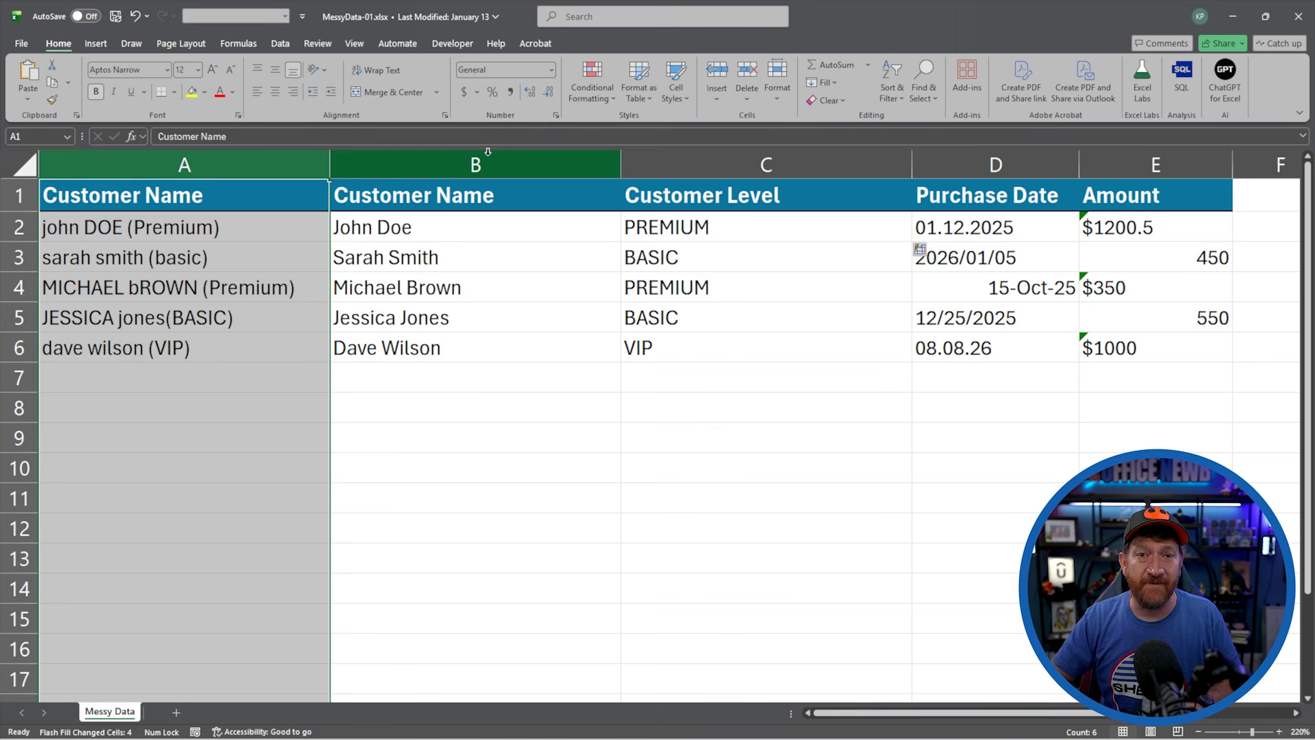
key(ctrl+minus)
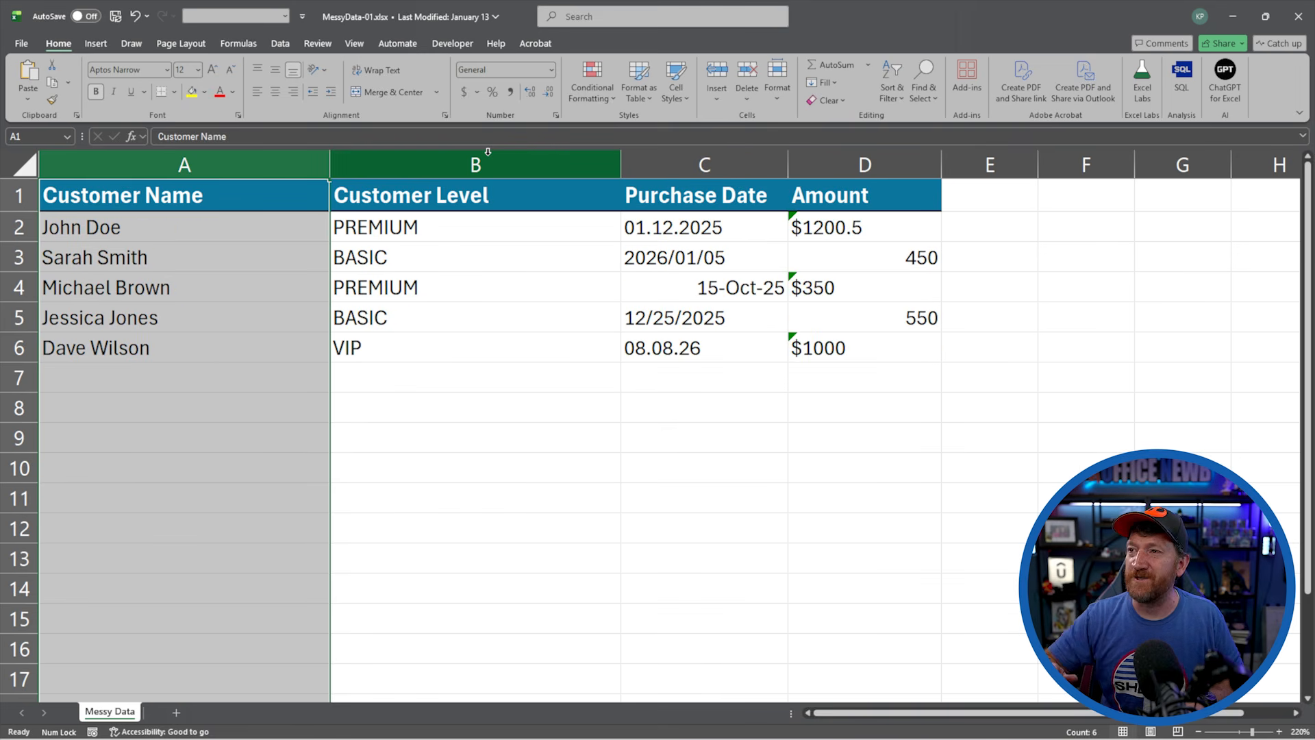
double_click(330, 159)
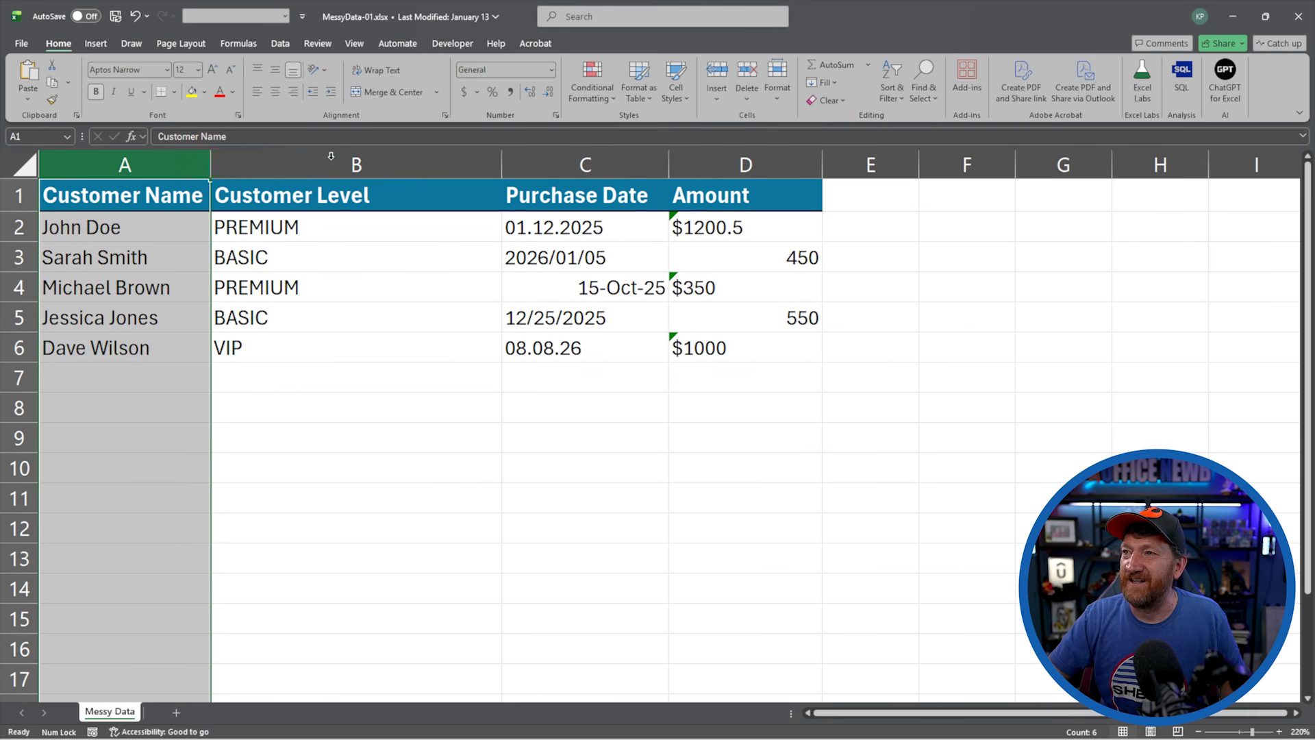
double_click(503, 162)
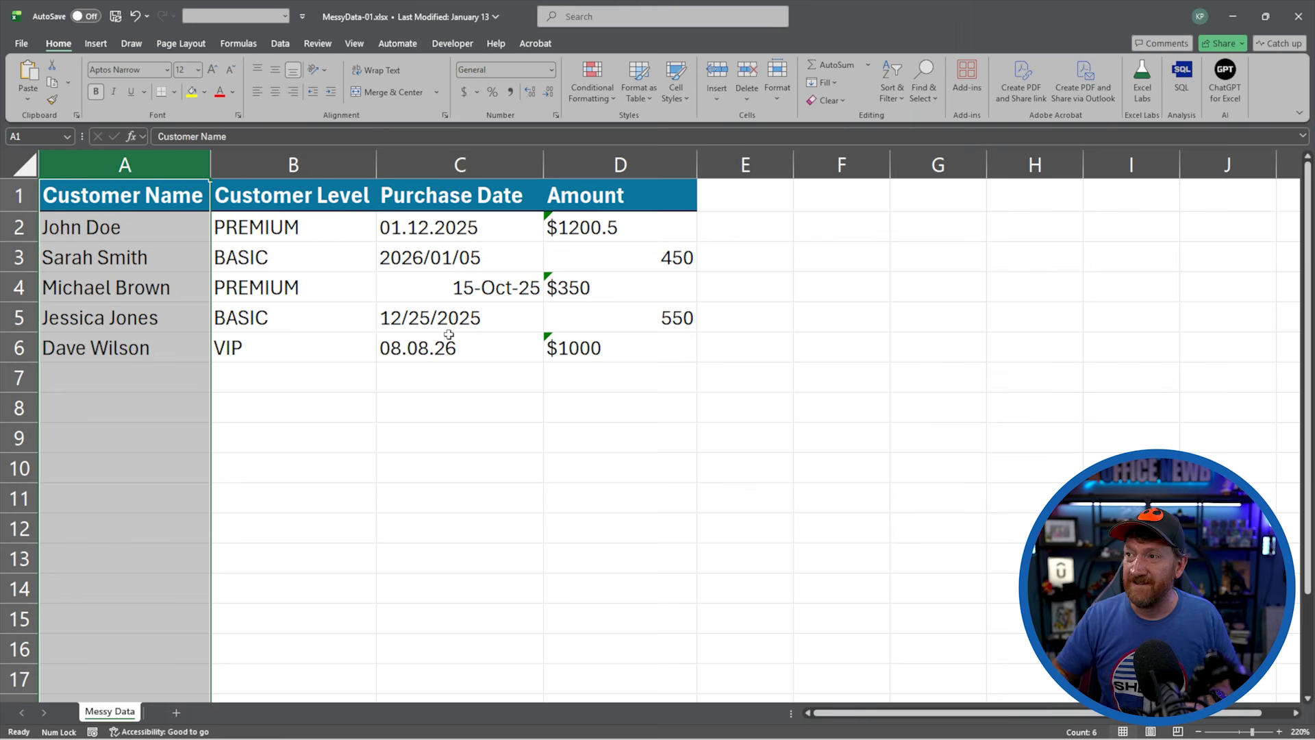
Convert the purchase dates in C2:C6 to real dates using Text to Columns, delimited, with the MDY date format
drag(425, 230, 425, 334)
click(277, 43)
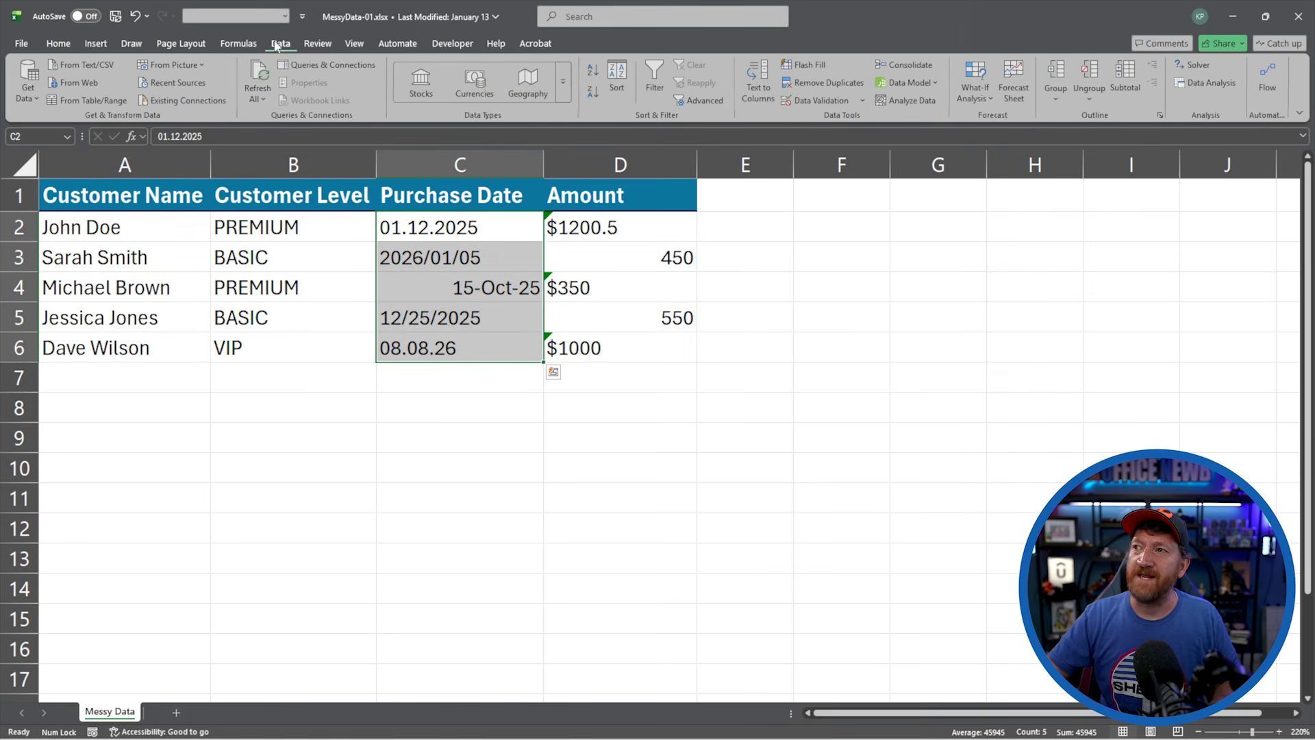
click(758, 86)
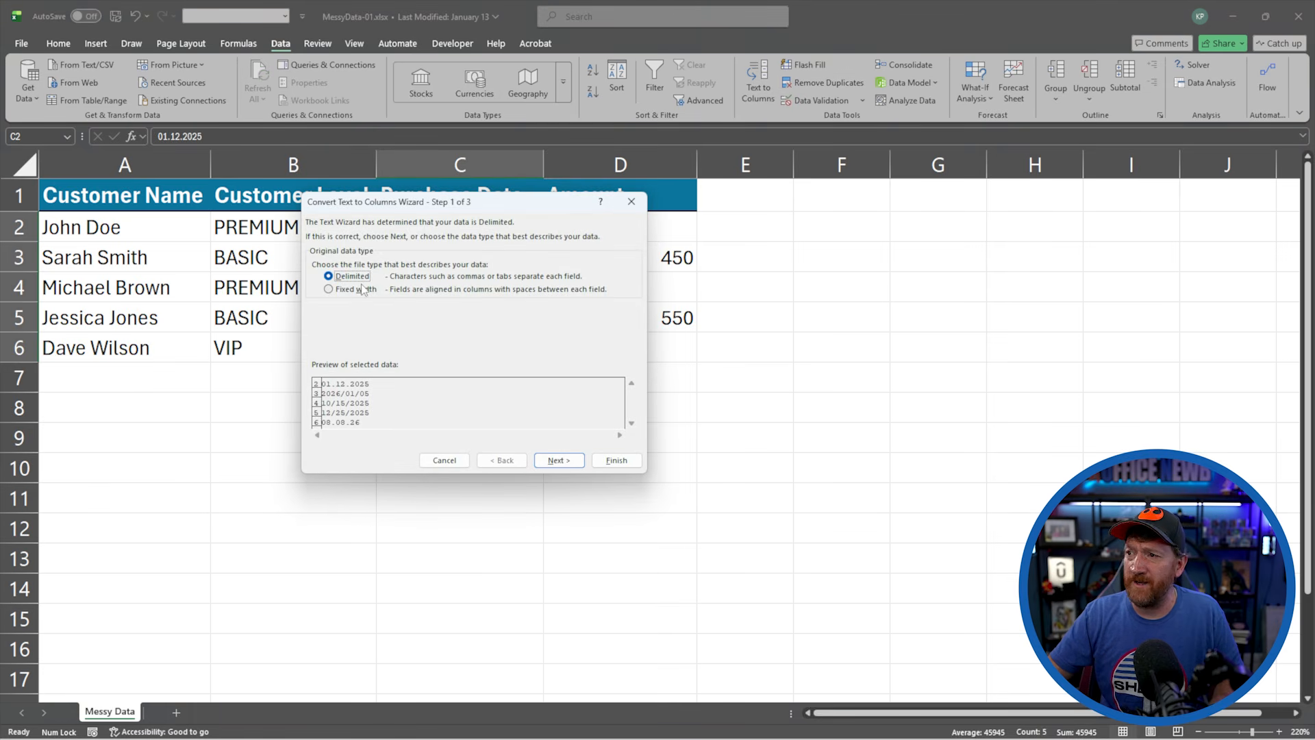
click(554, 459)
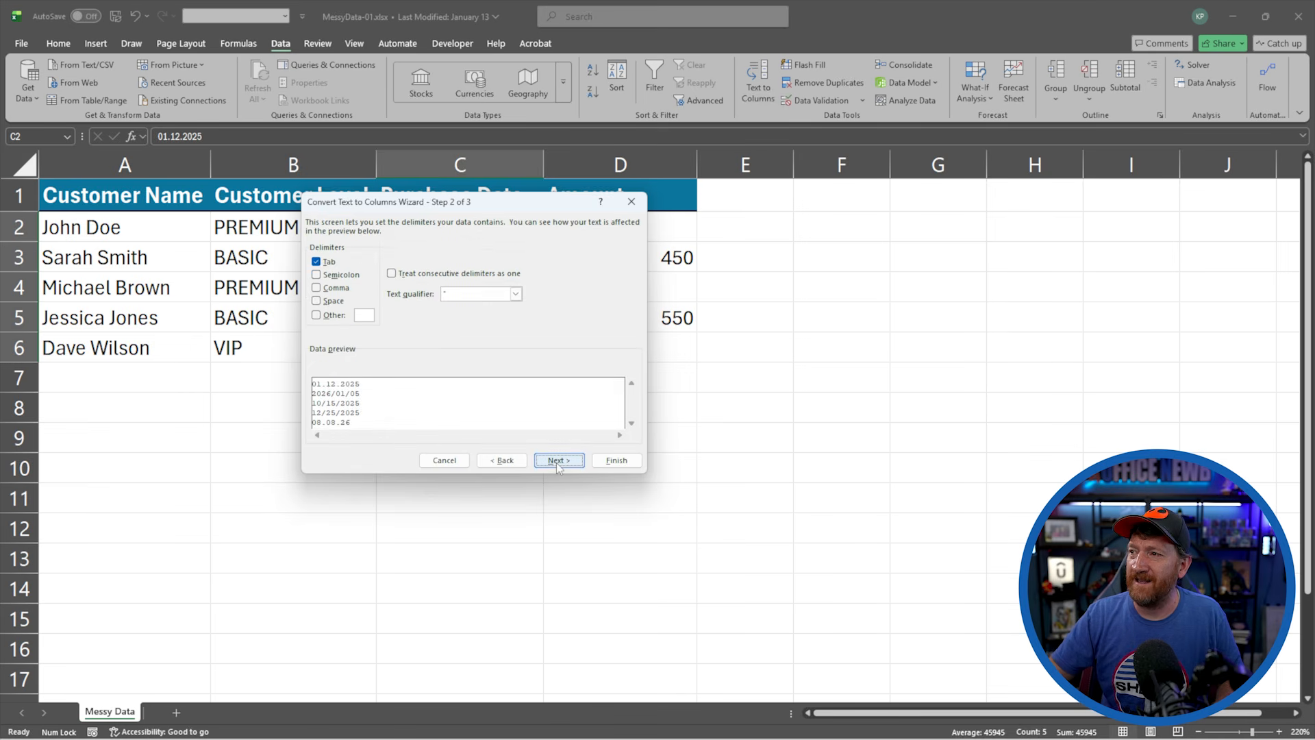
click(556, 461)
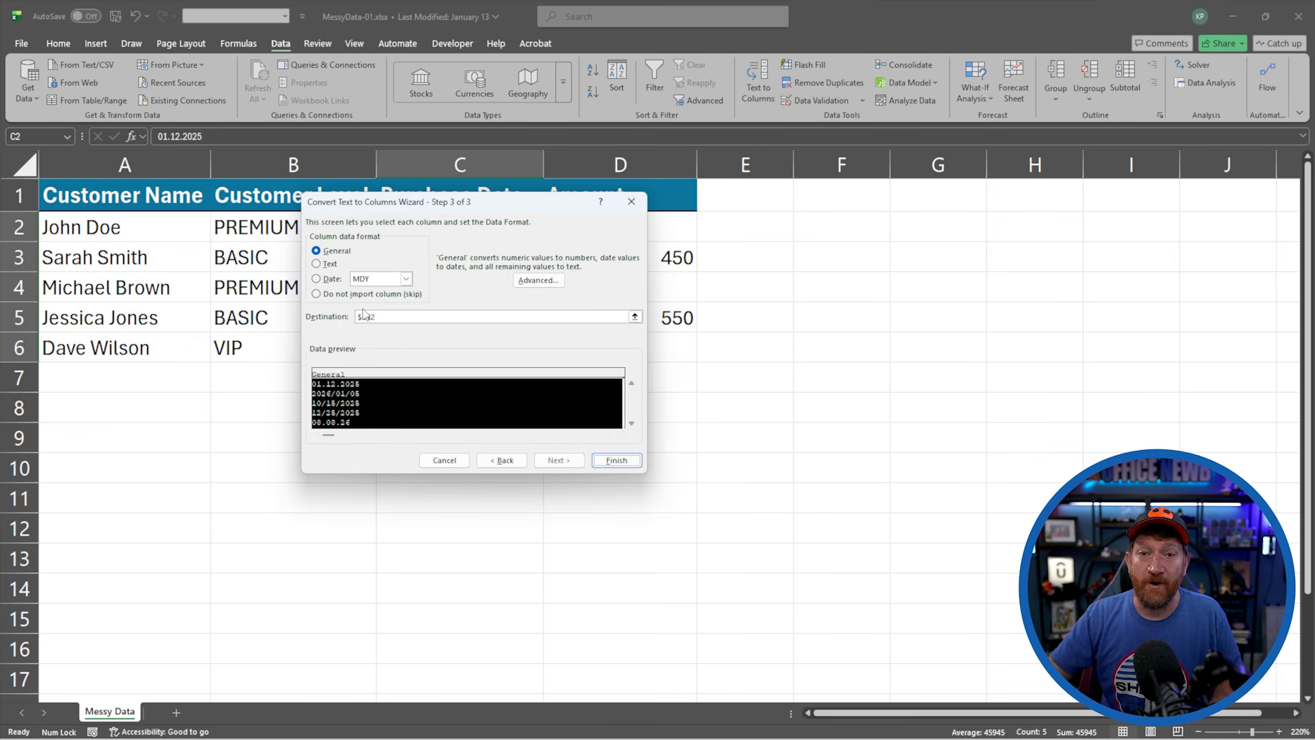
click(317, 280)
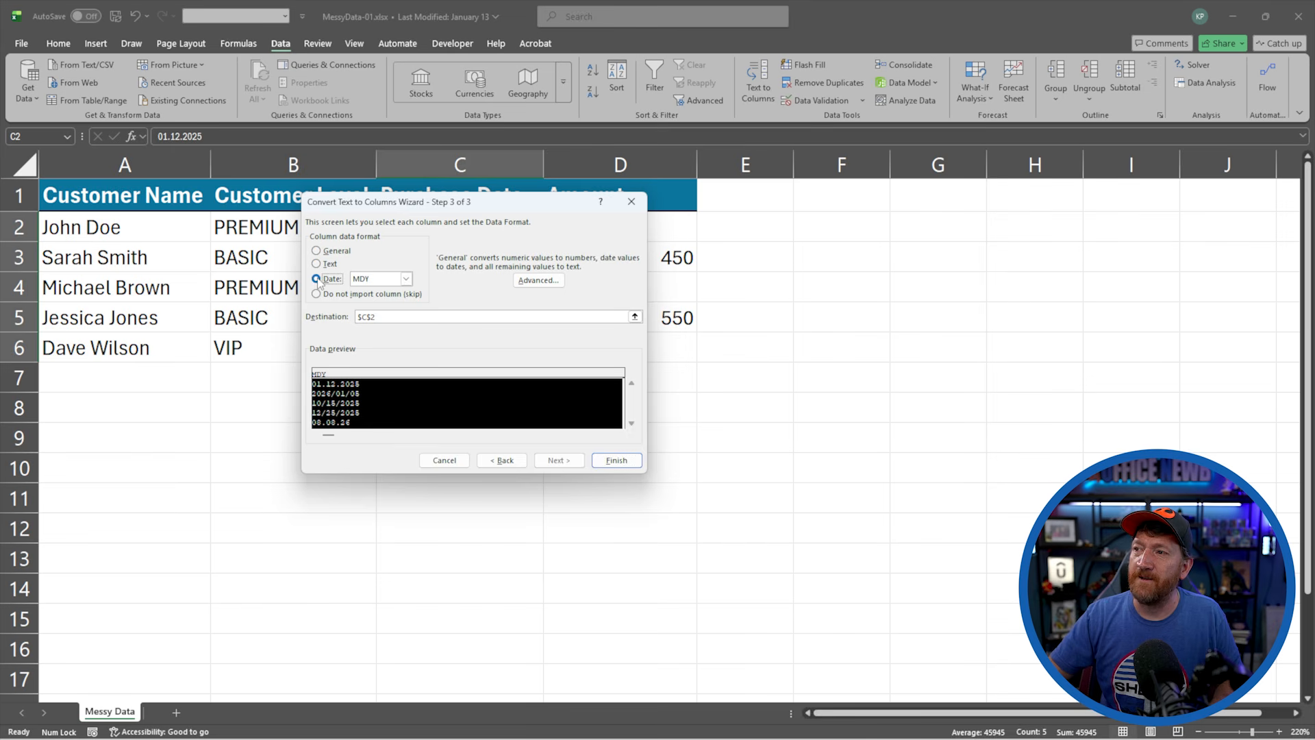
click(406, 279)
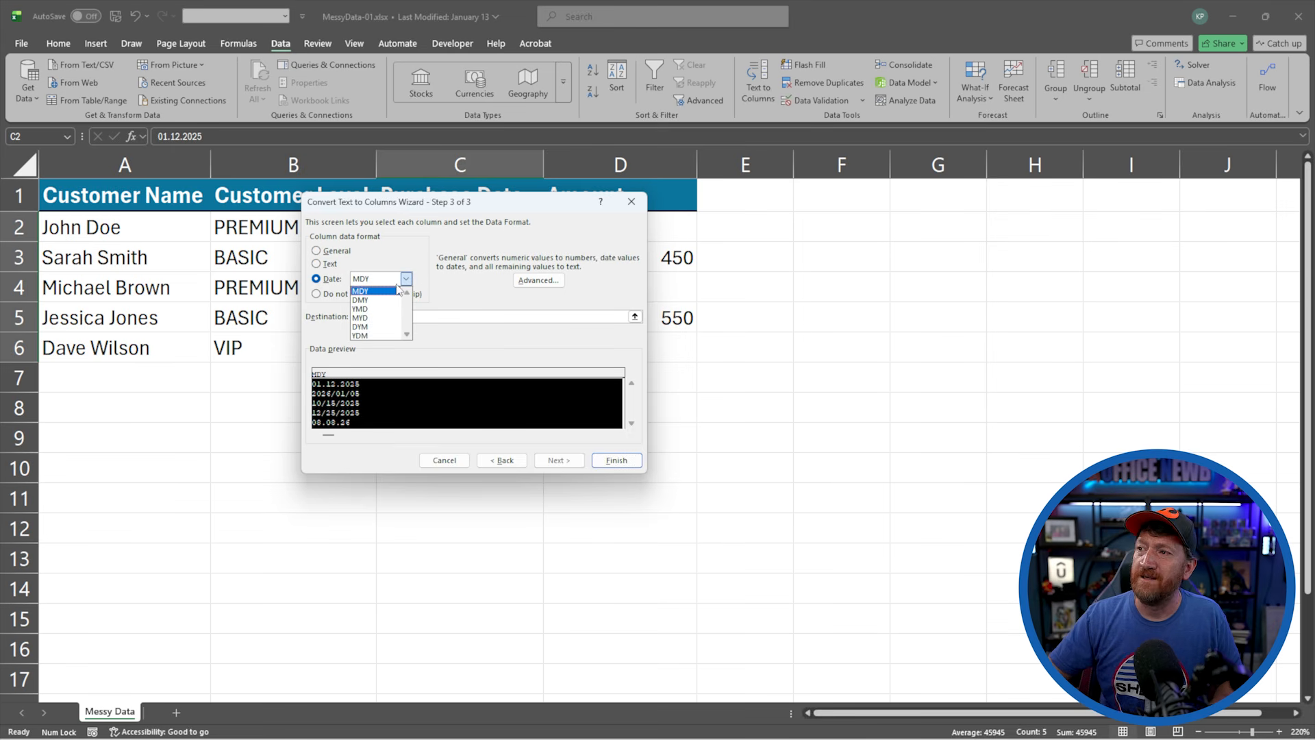
click(377, 292)
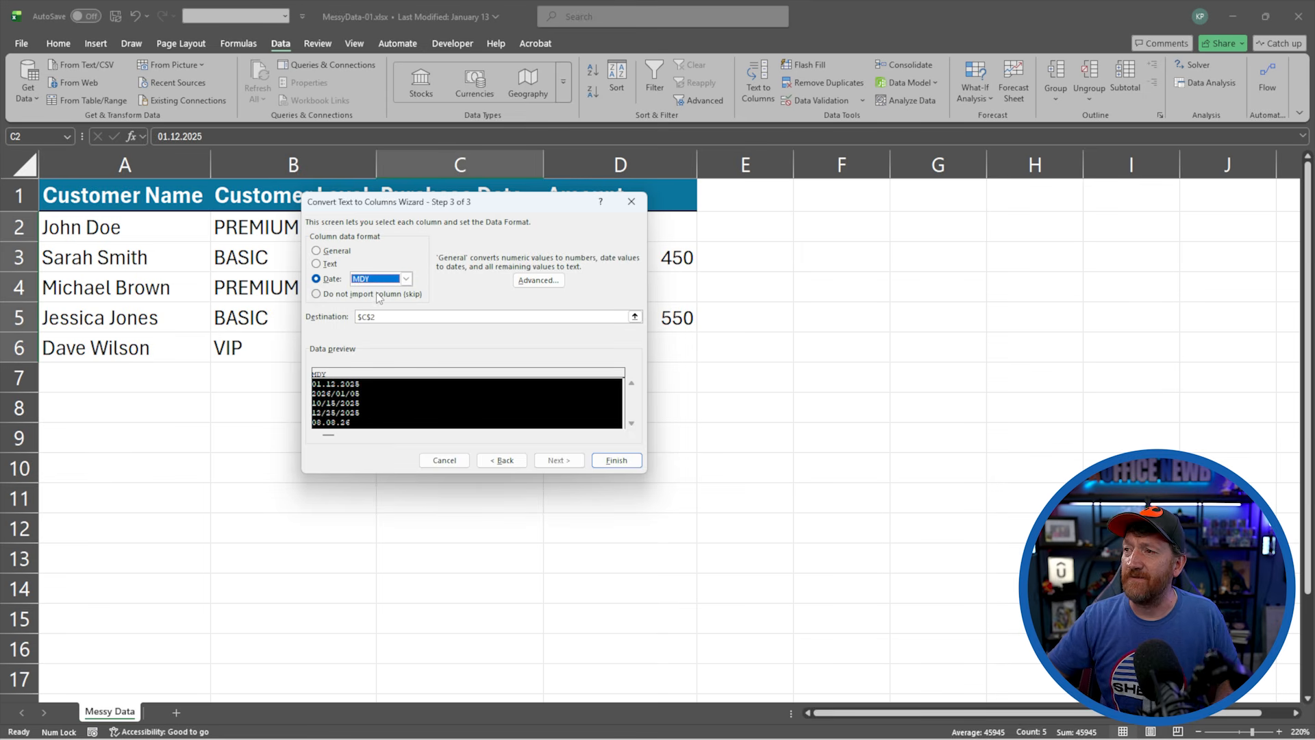
click(617, 461)
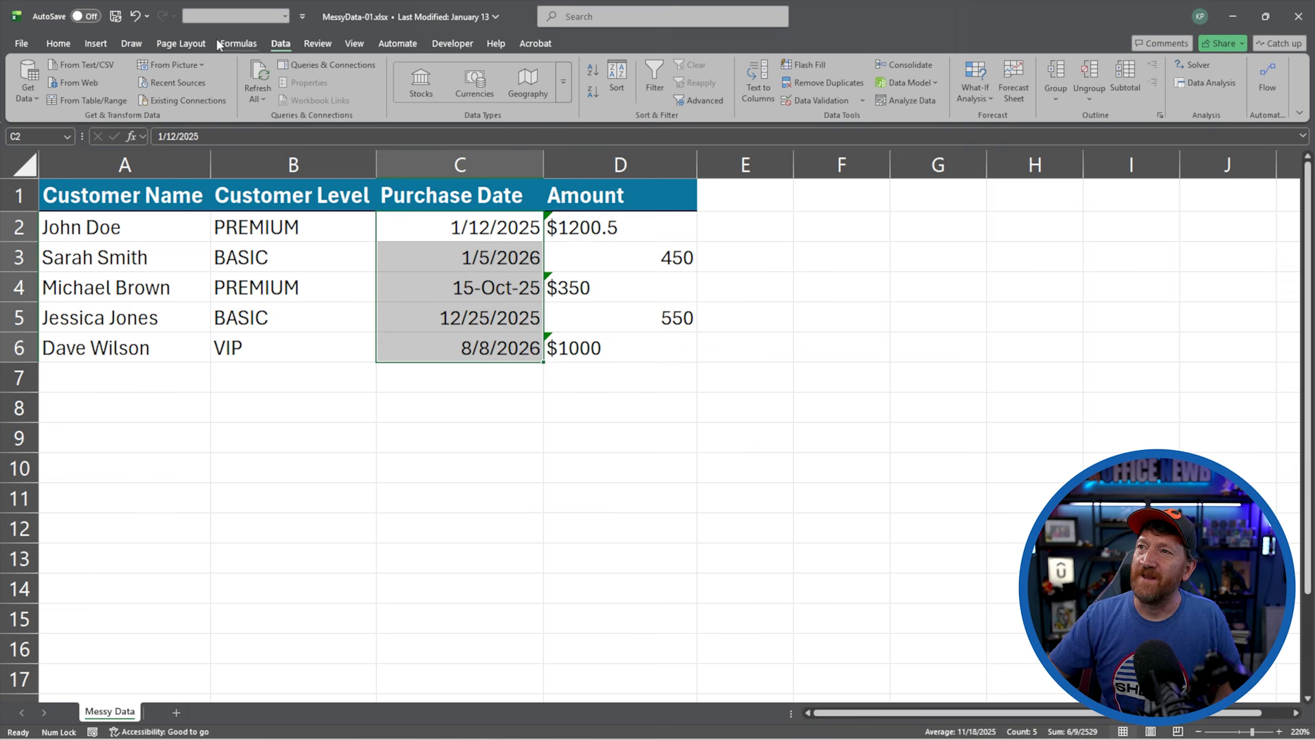
Apply the Short Date number format to the purchase dates in C2:C6
click(58, 43)
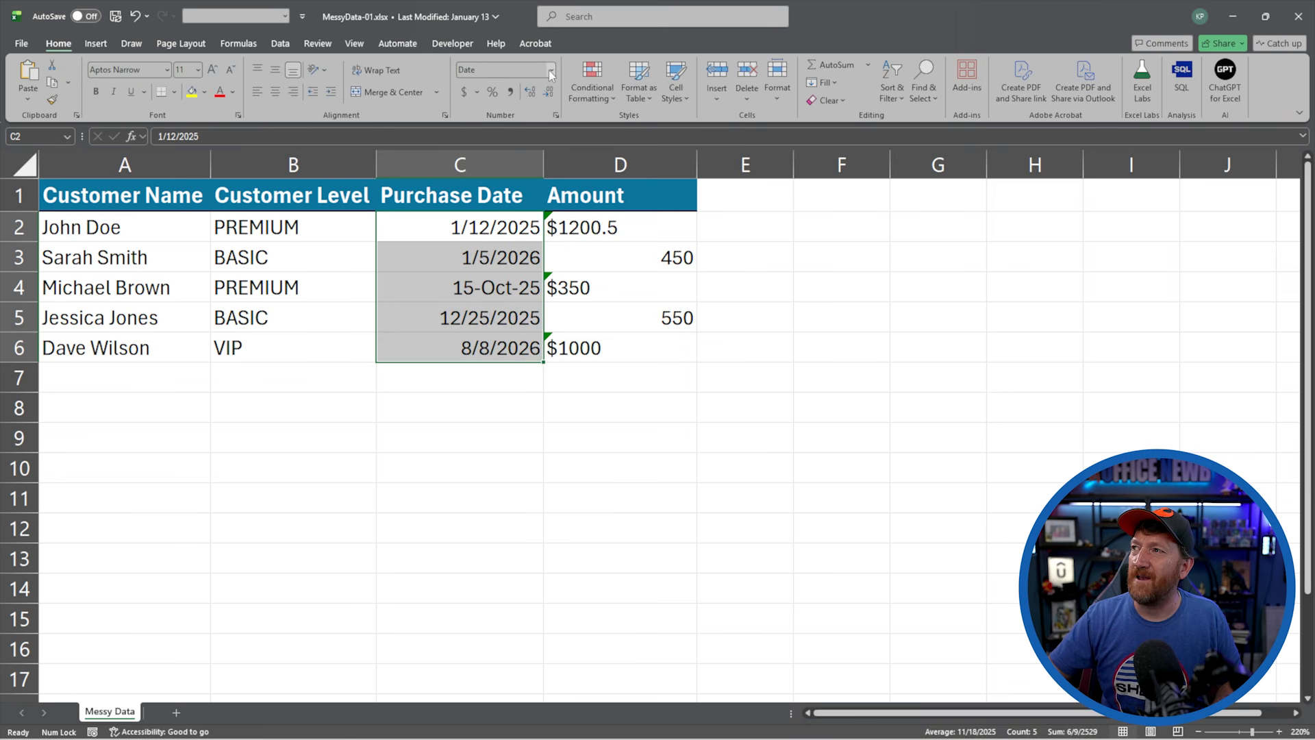
click(550, 70)
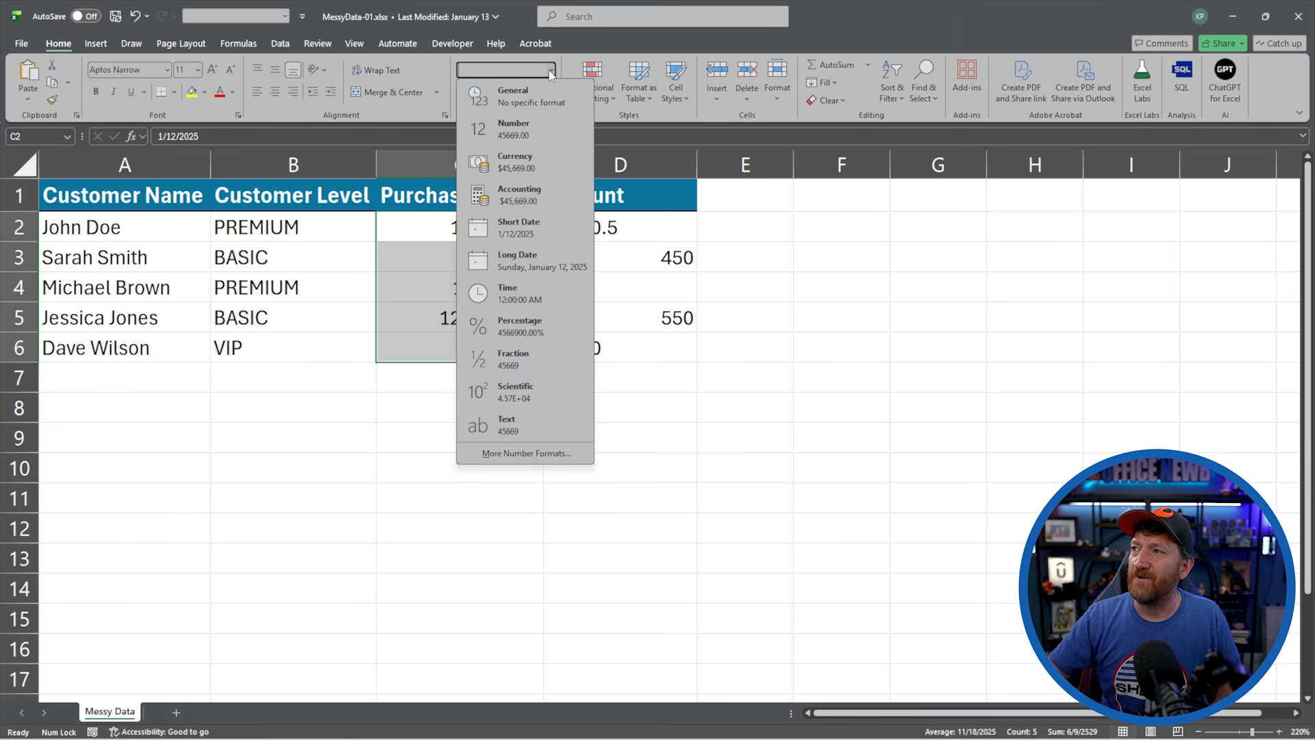
click(517, 229)
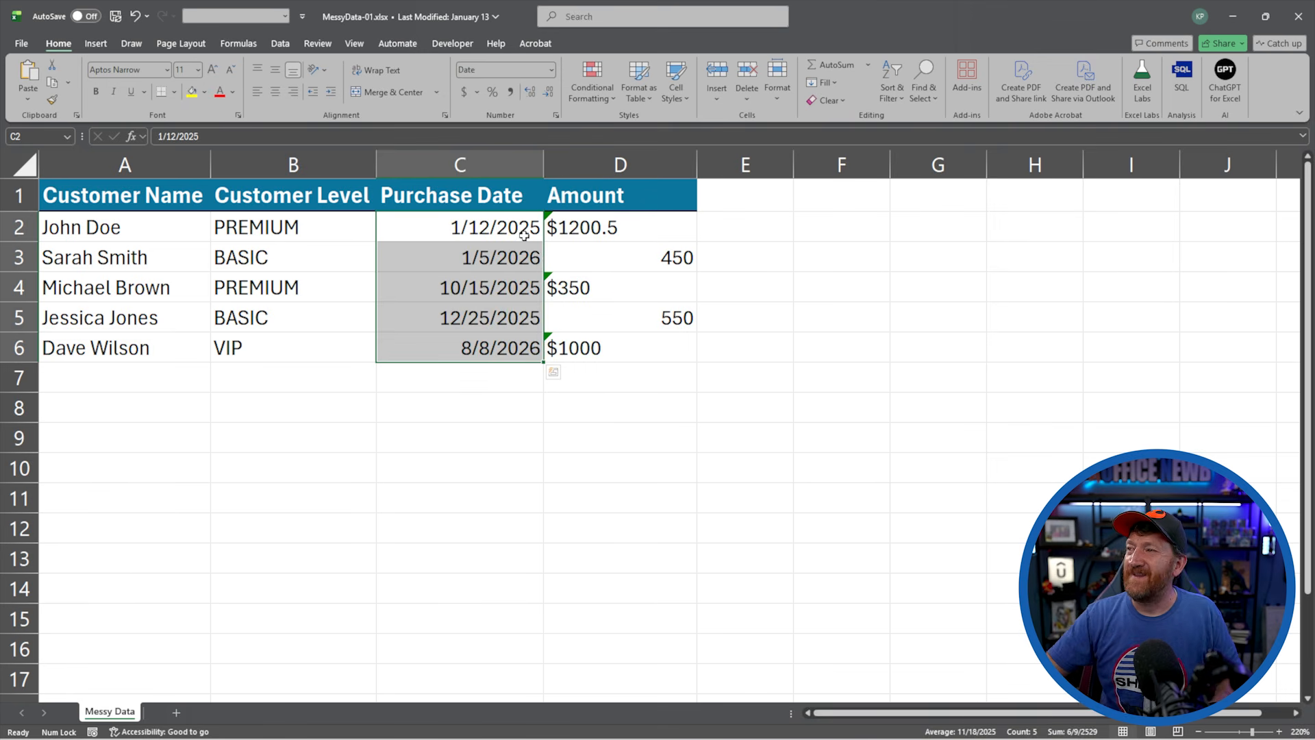
Enter the helper value 1 in the empty cell F1 and copy that cell
click(579, 226)
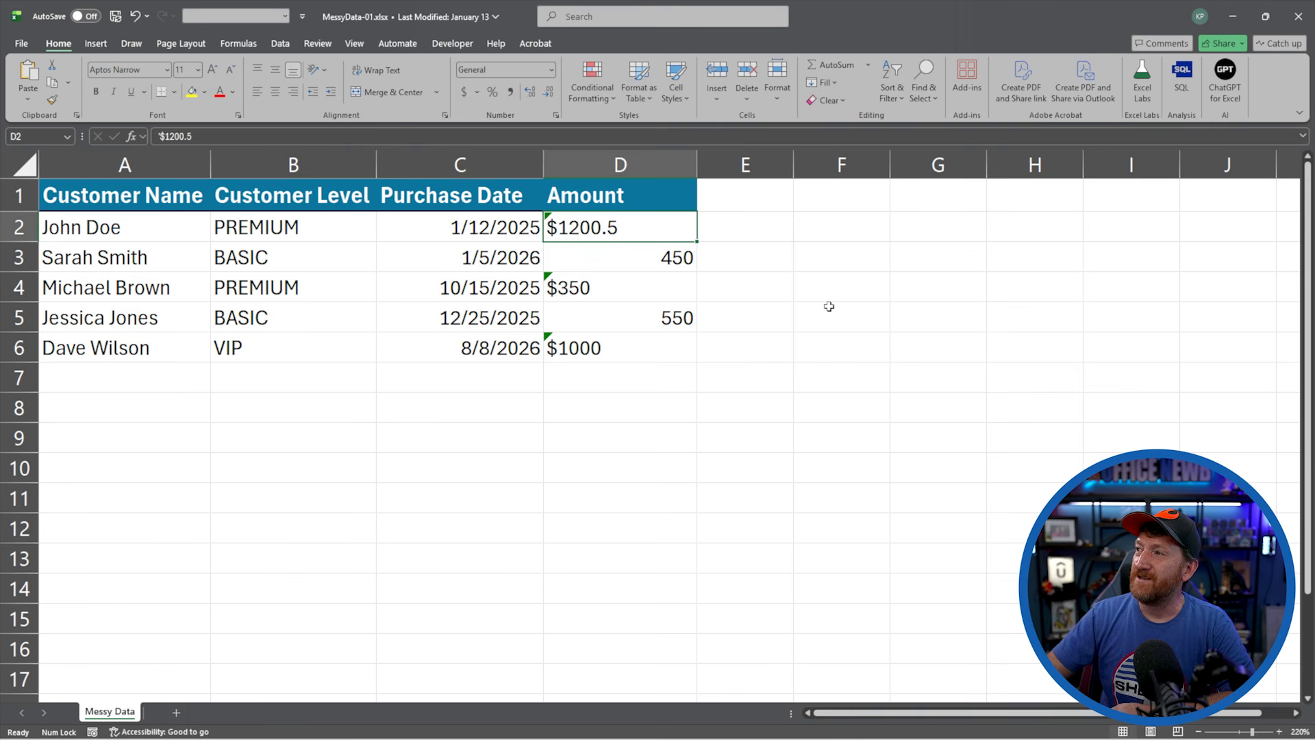
click(817, 195)
text(1)
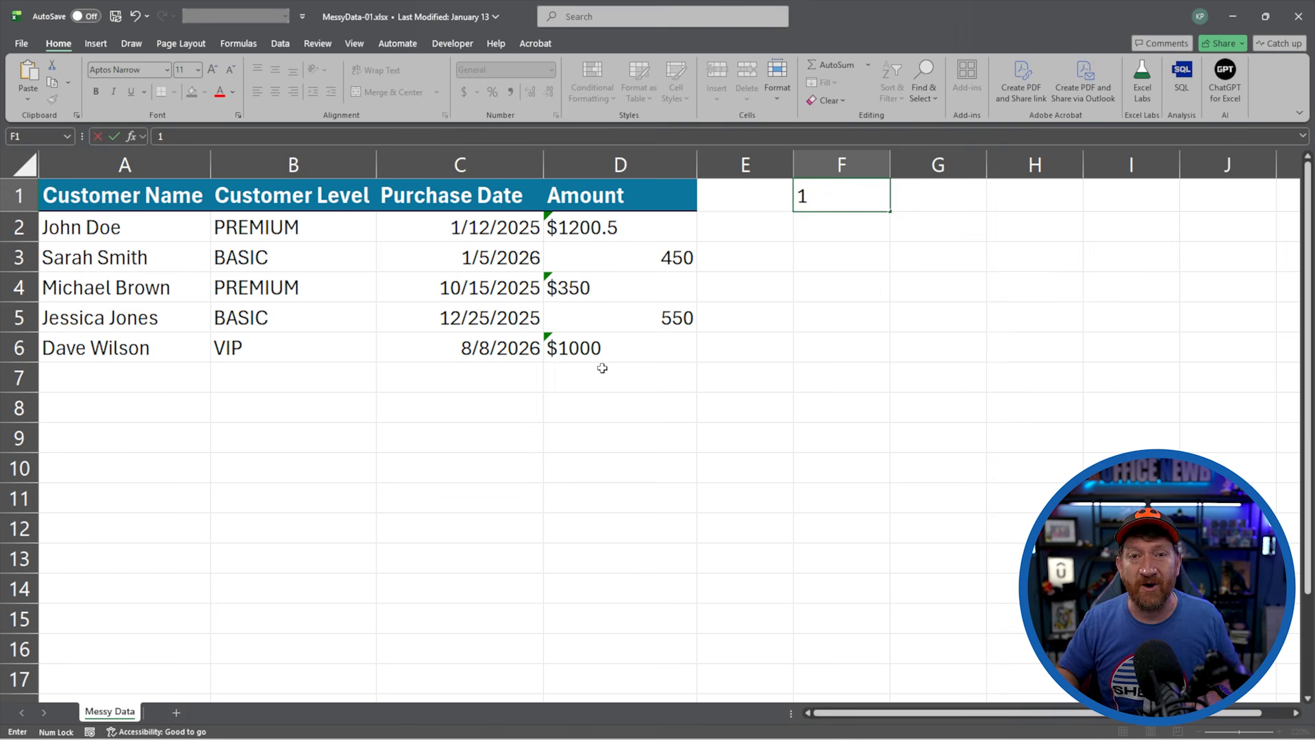
click(788, 239)
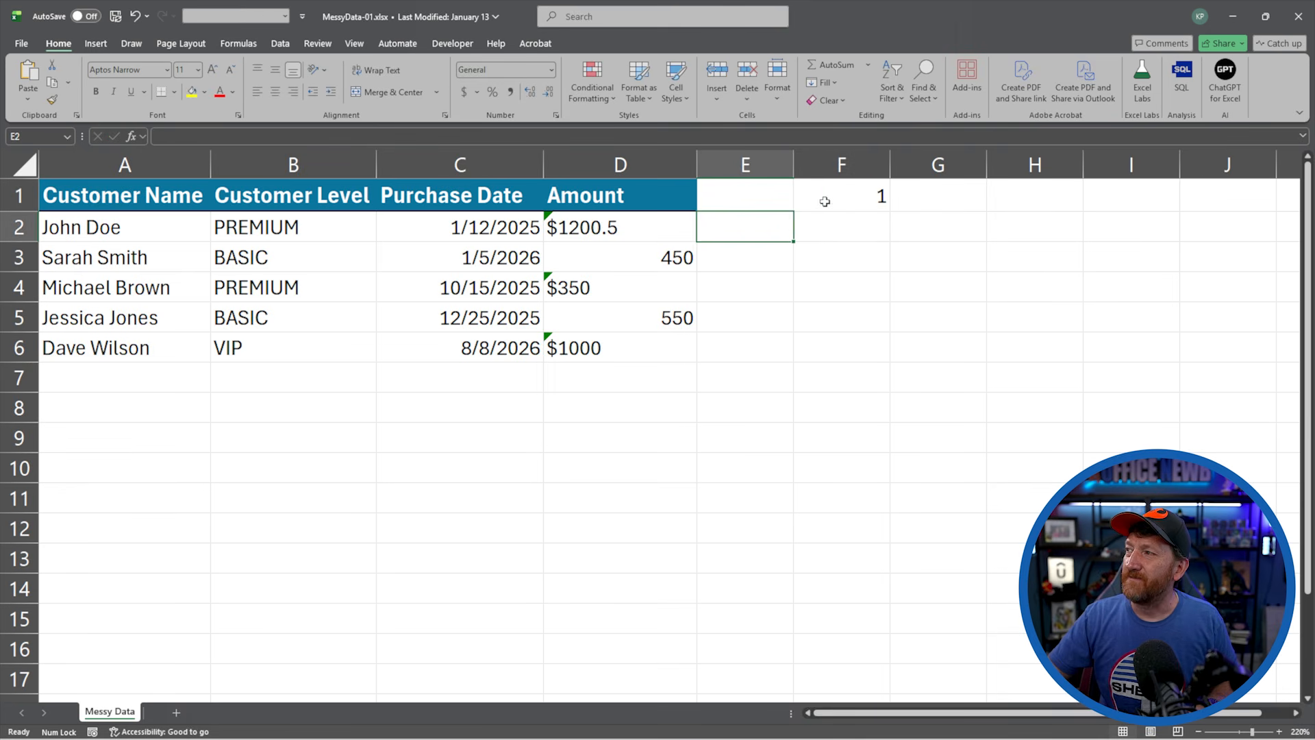
click(825, 202)
key(ctrl+c)
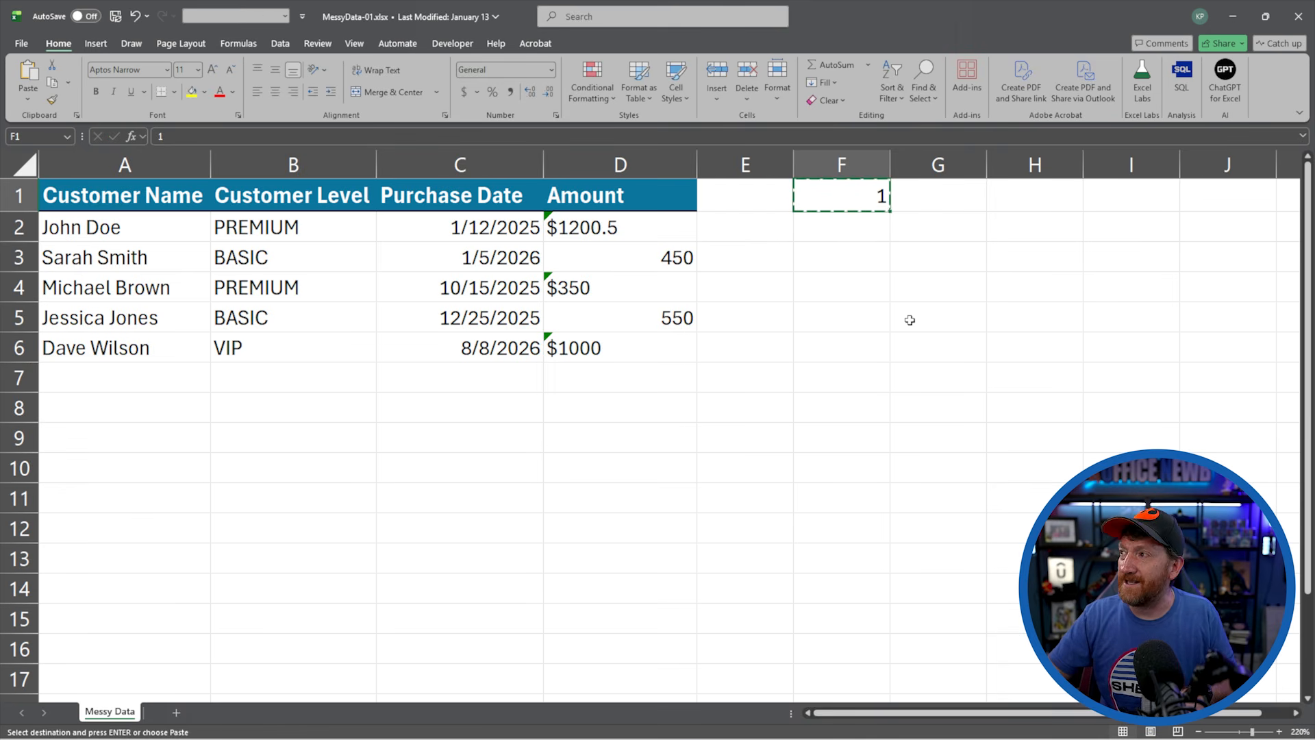
Convert the amounts in D2:D6 to real numbers using Paste Special with the Multiply operation and the copied 1
drag(610, 229, 606, 348)
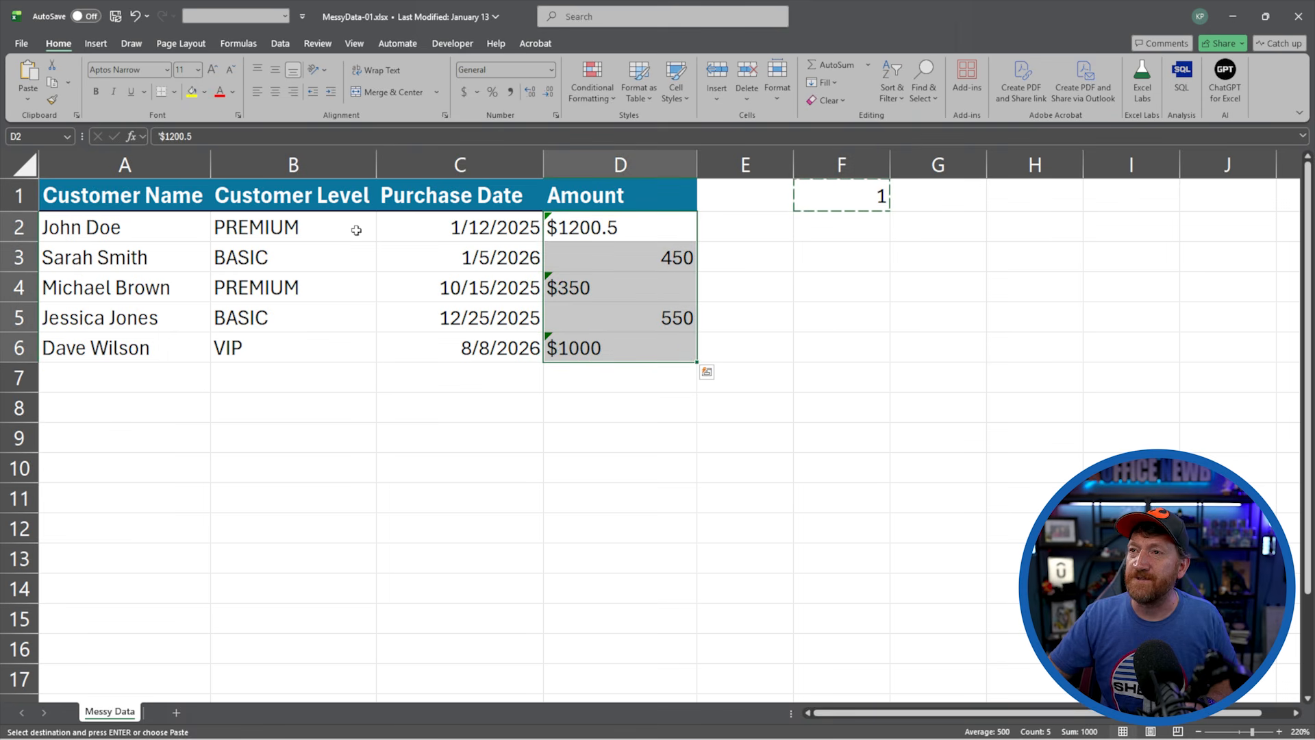
click(30, 101)
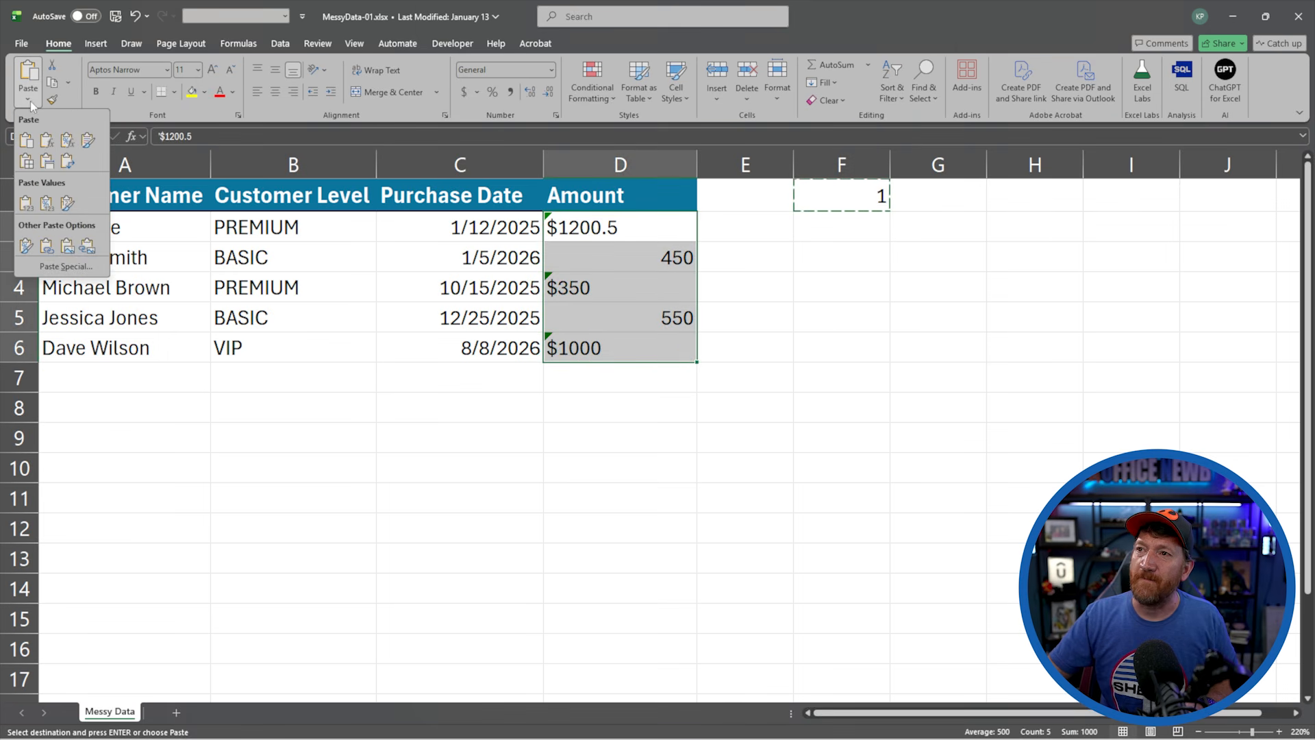
click(65, 267)
click(482, 392)
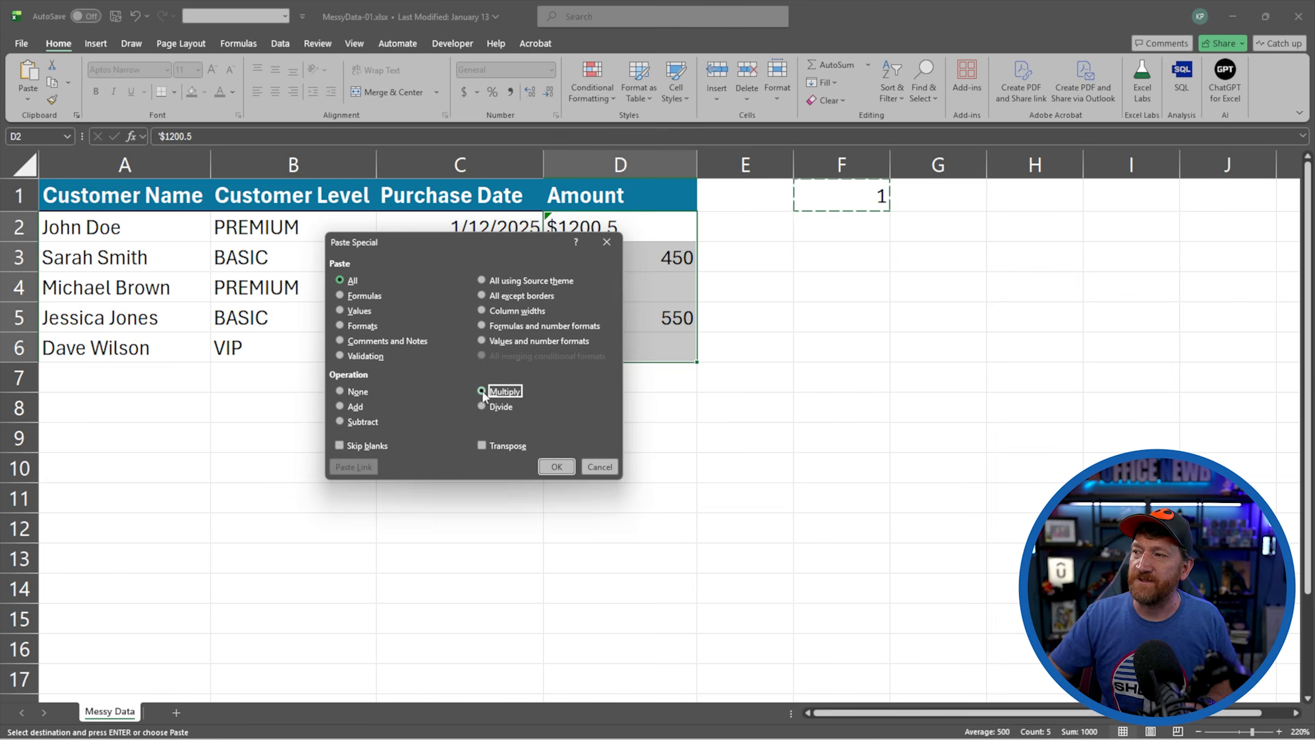
click(556, 466)
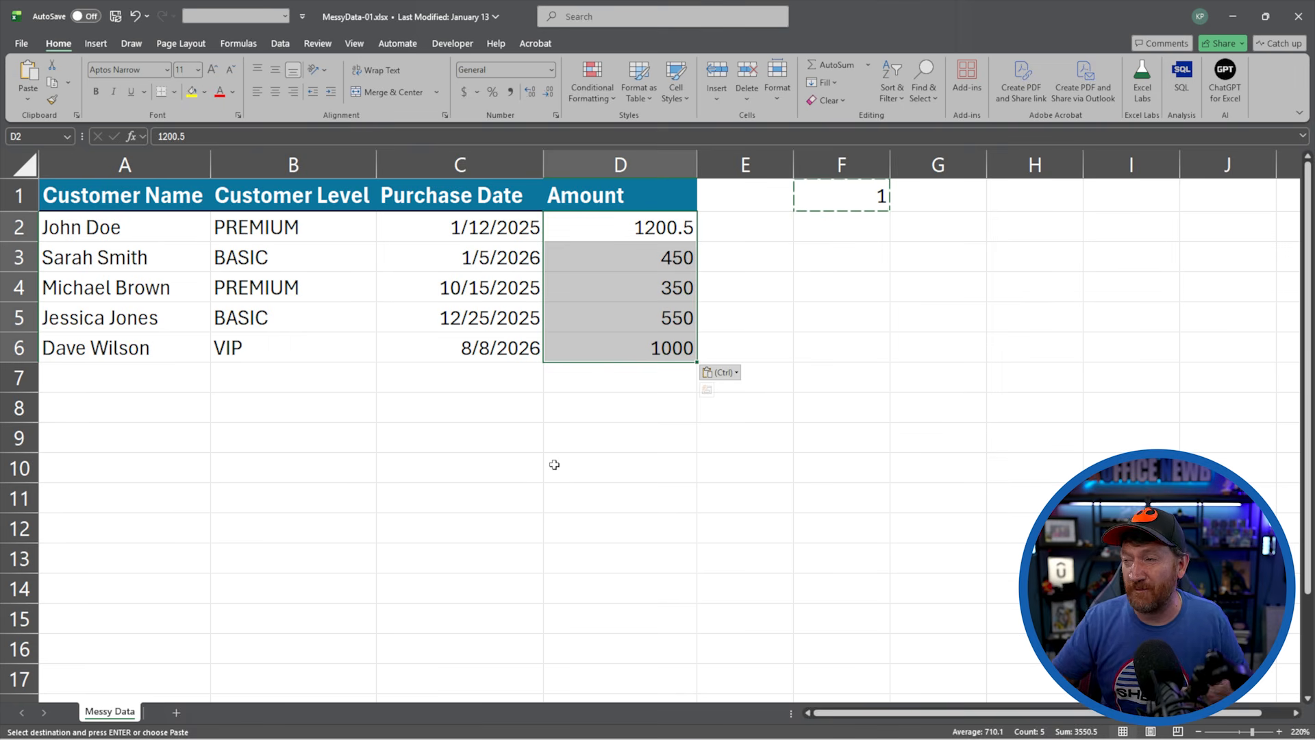
Apply the dollar Accounting number format to the amounts in D2:D6 and clear the helper value from F1
click(462, 91)
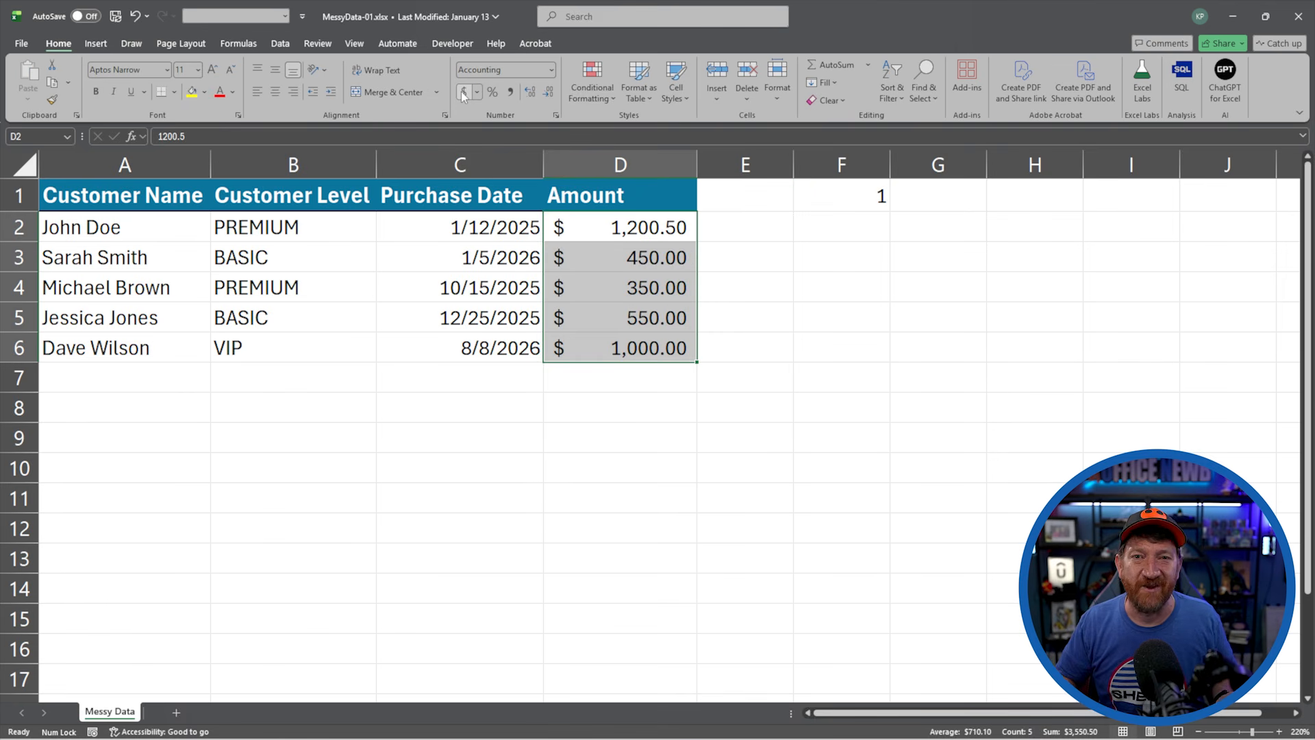
click(853, 196)
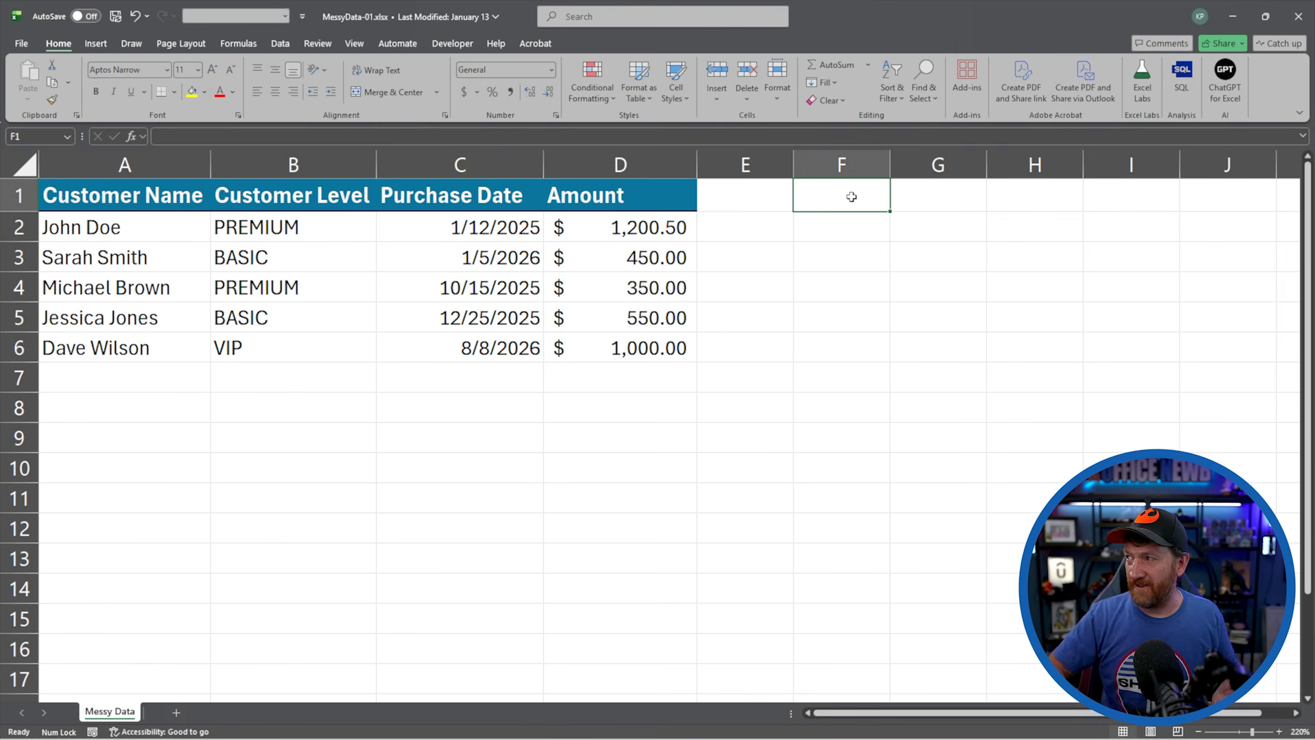